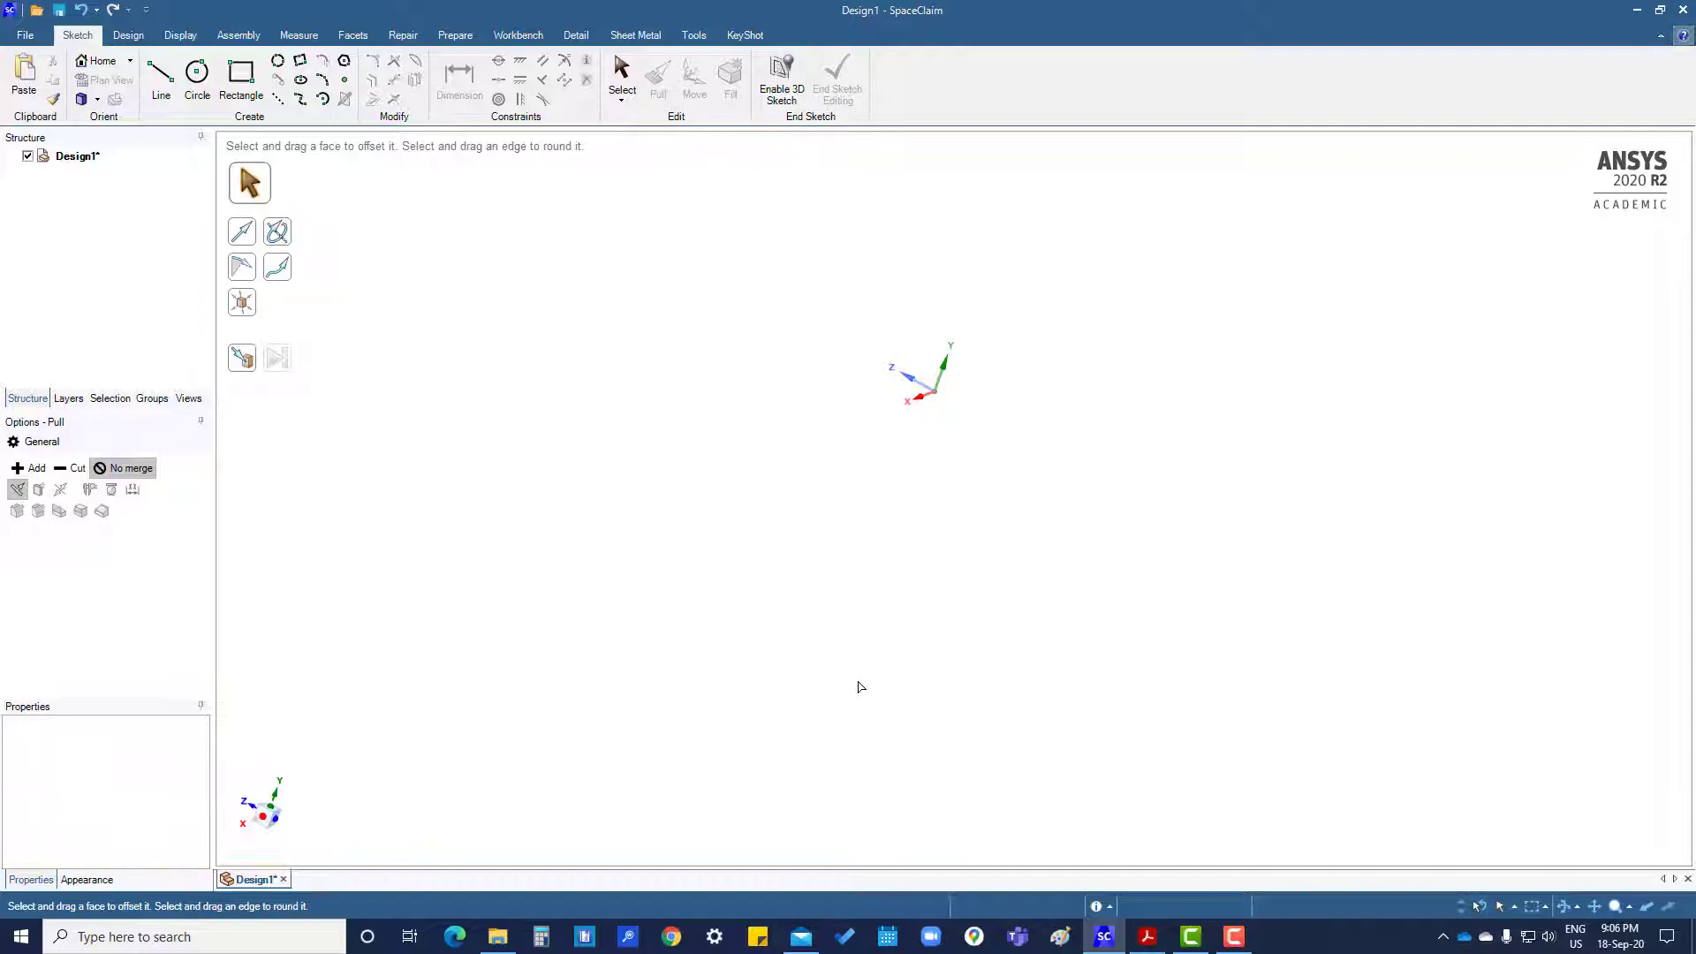
Start a new sketch on the empty Design1 with the K shortcut
key("k")
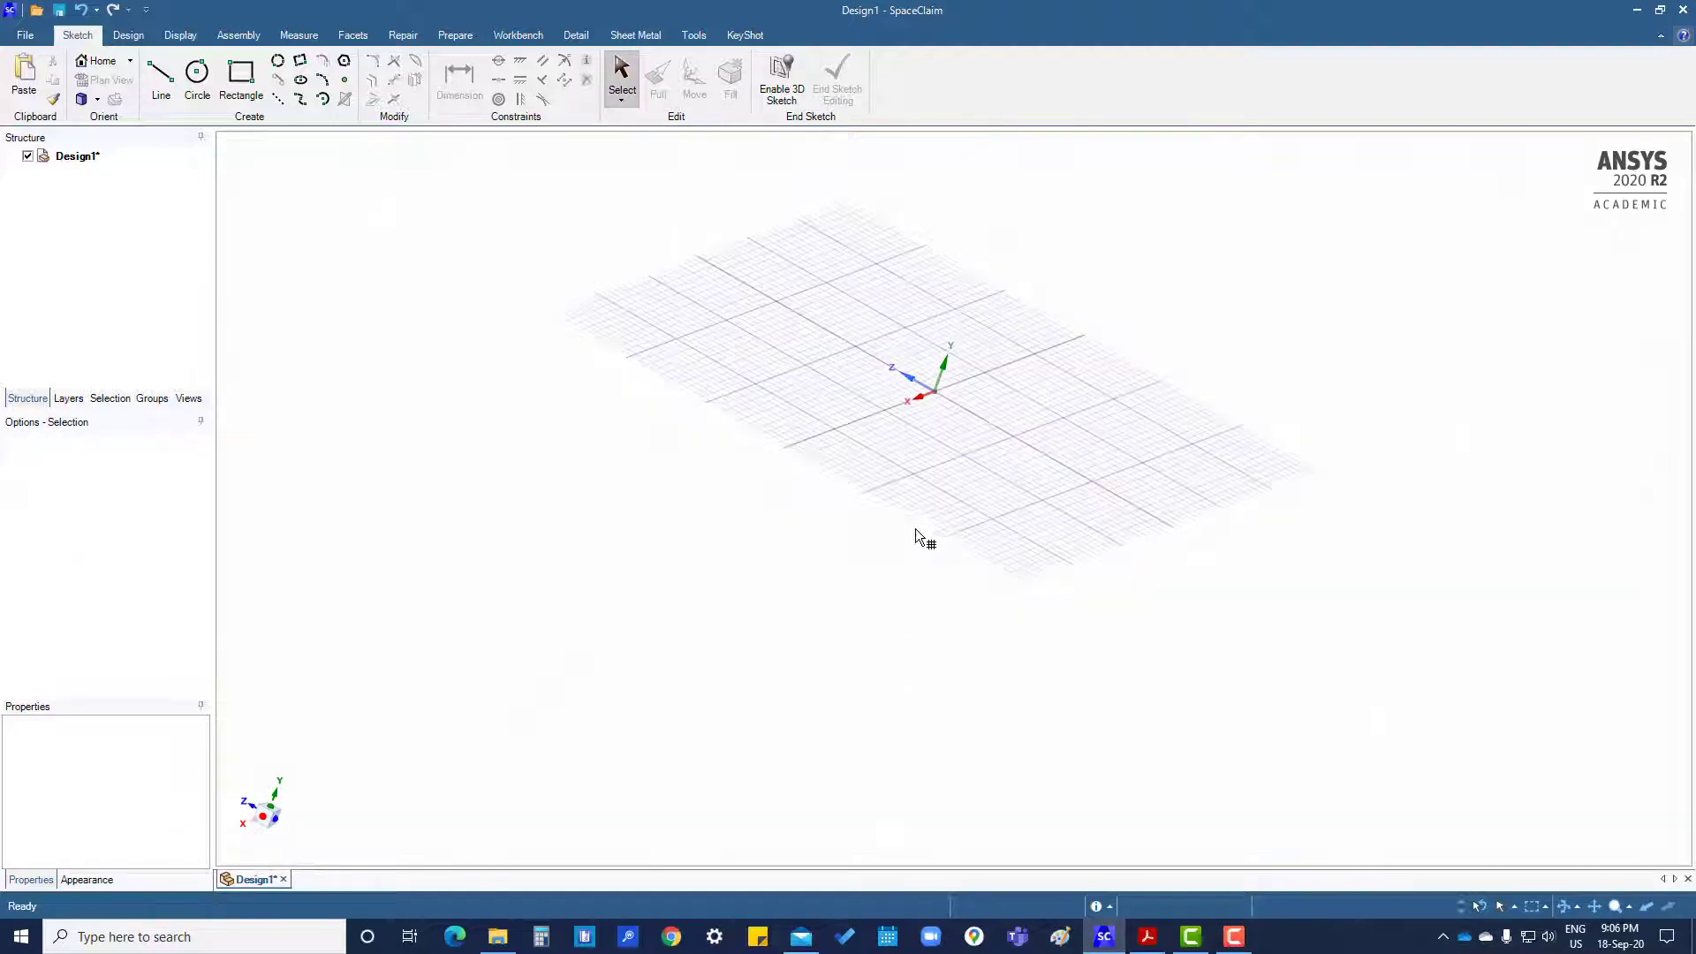
Set the sketch plane and view it straight on in Plan View
left_click(905, 373)
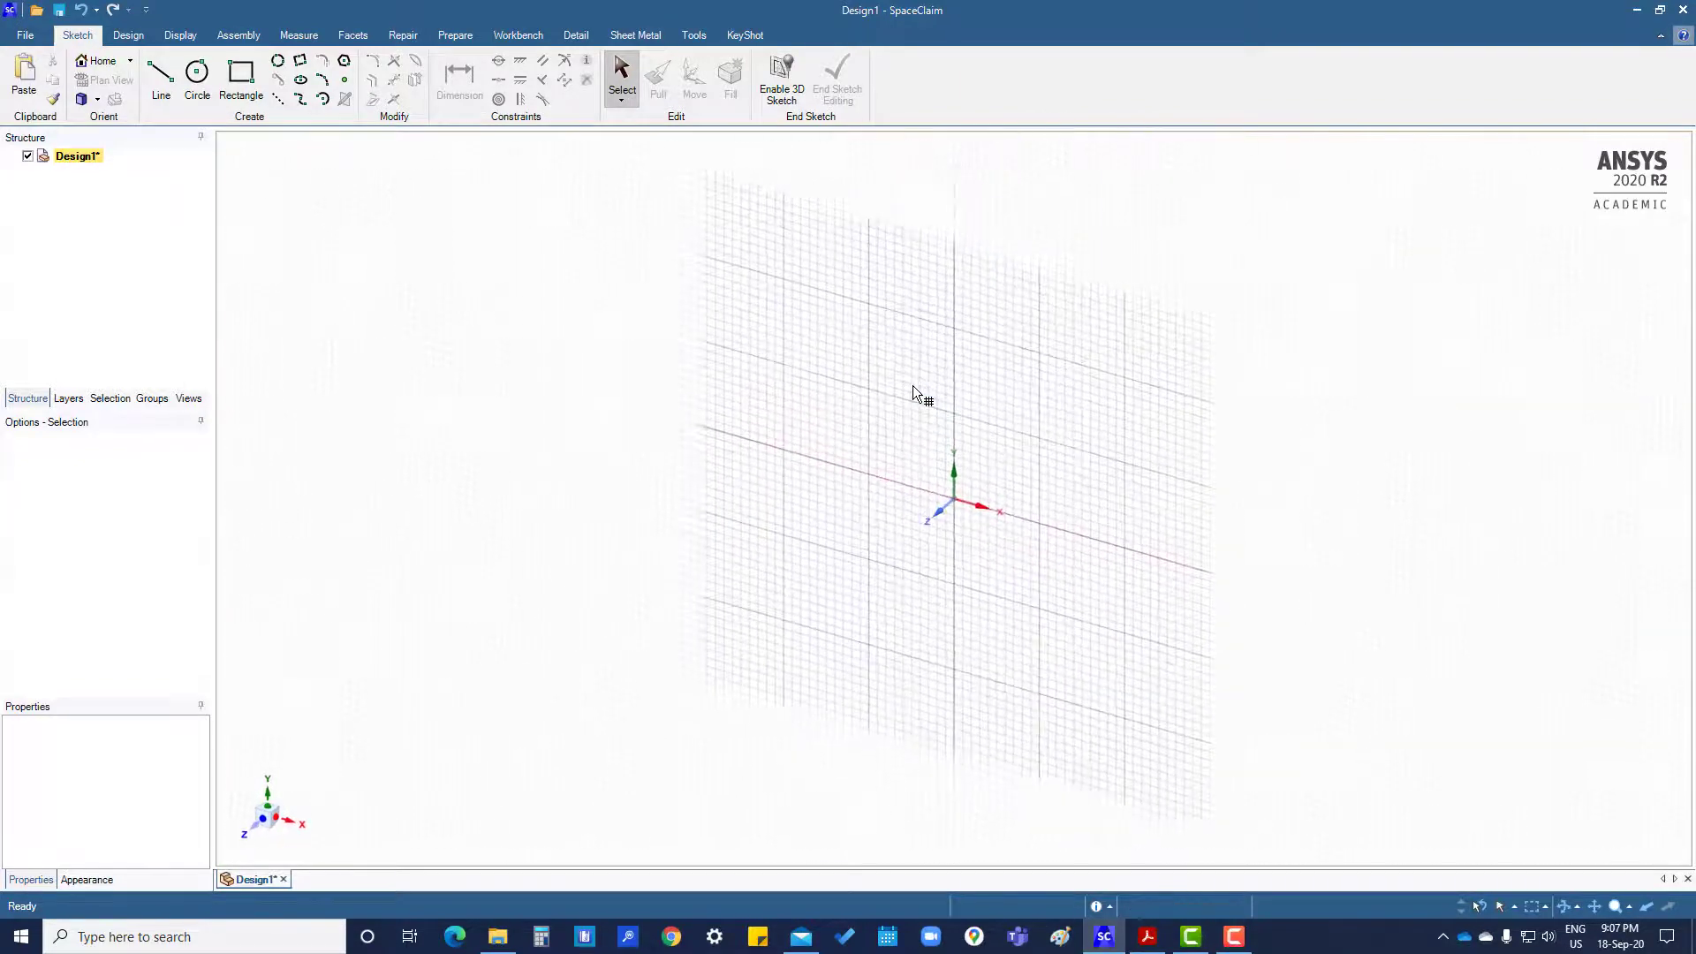
left_click(940, 518)
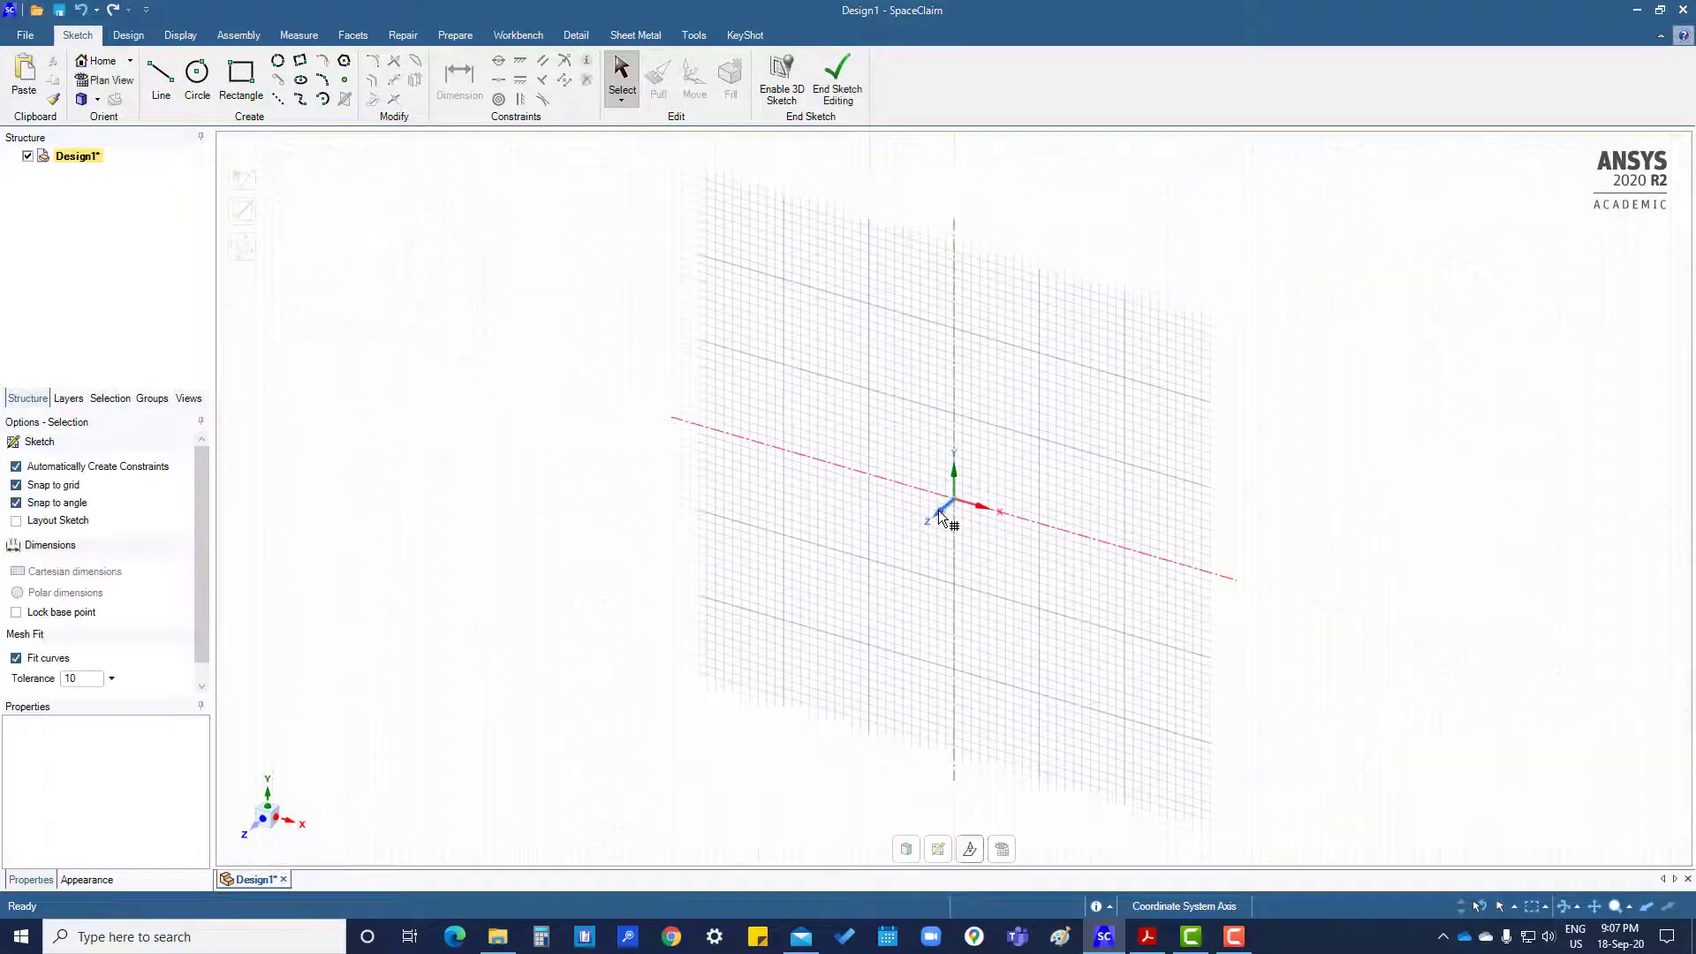
left_click(1002, 849)
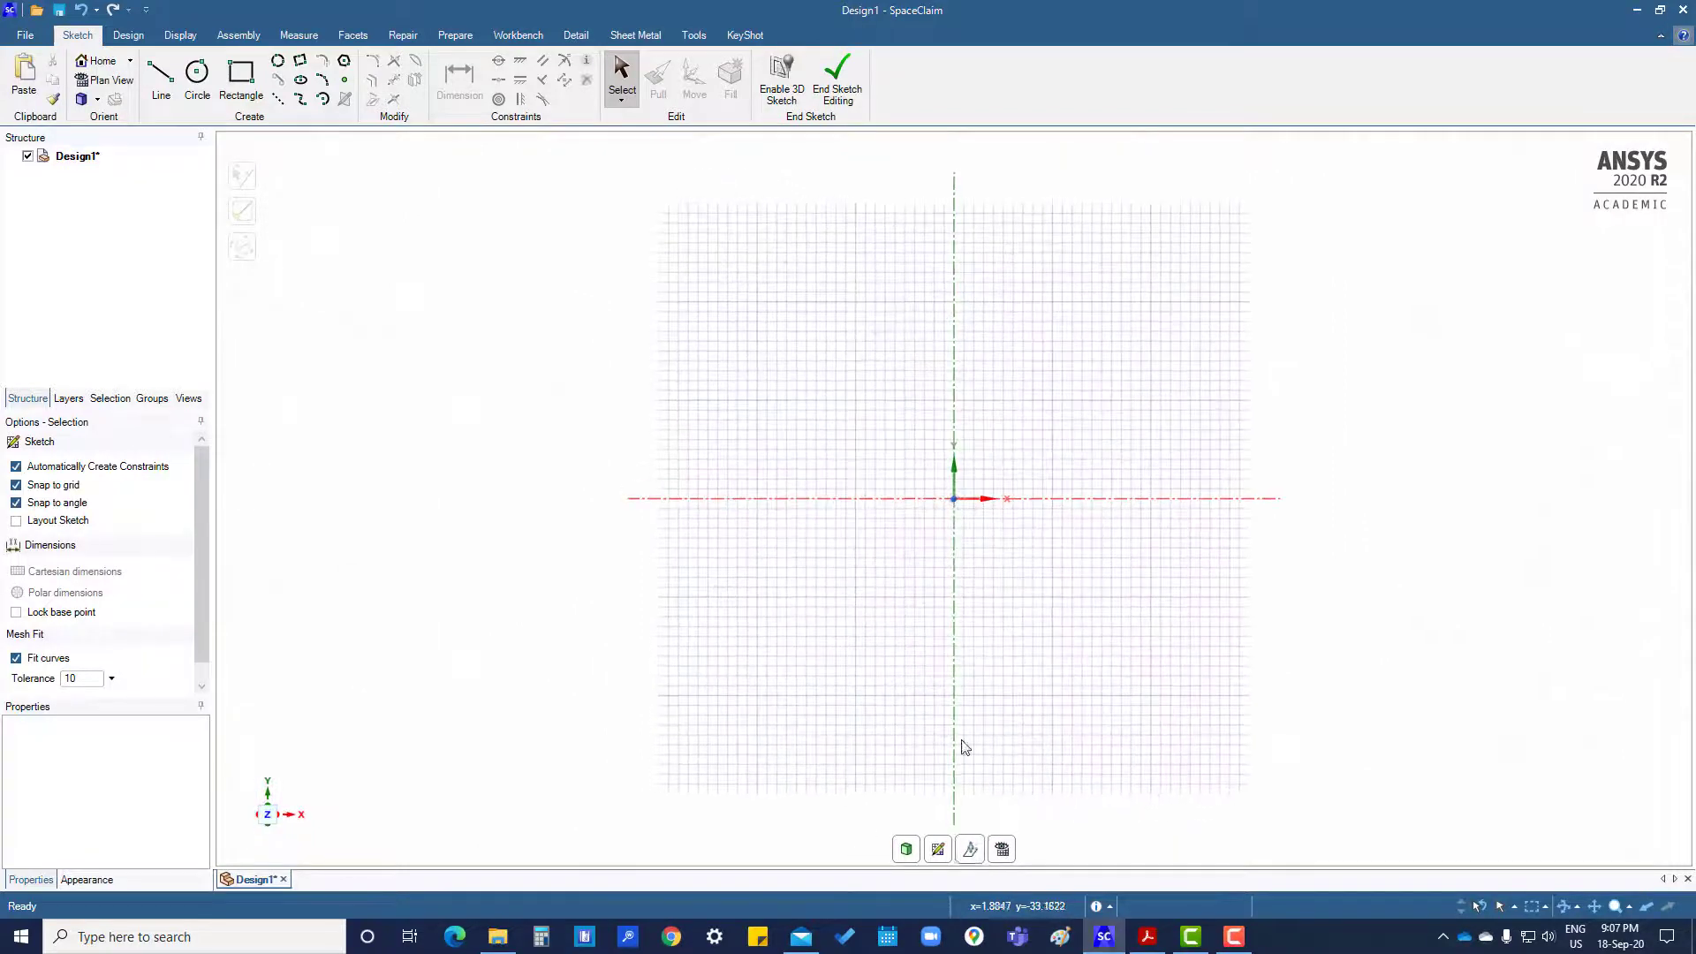
Draw a 40 mm wide rectangle with its first corner on the horizontal axis
left_click(240, 76)
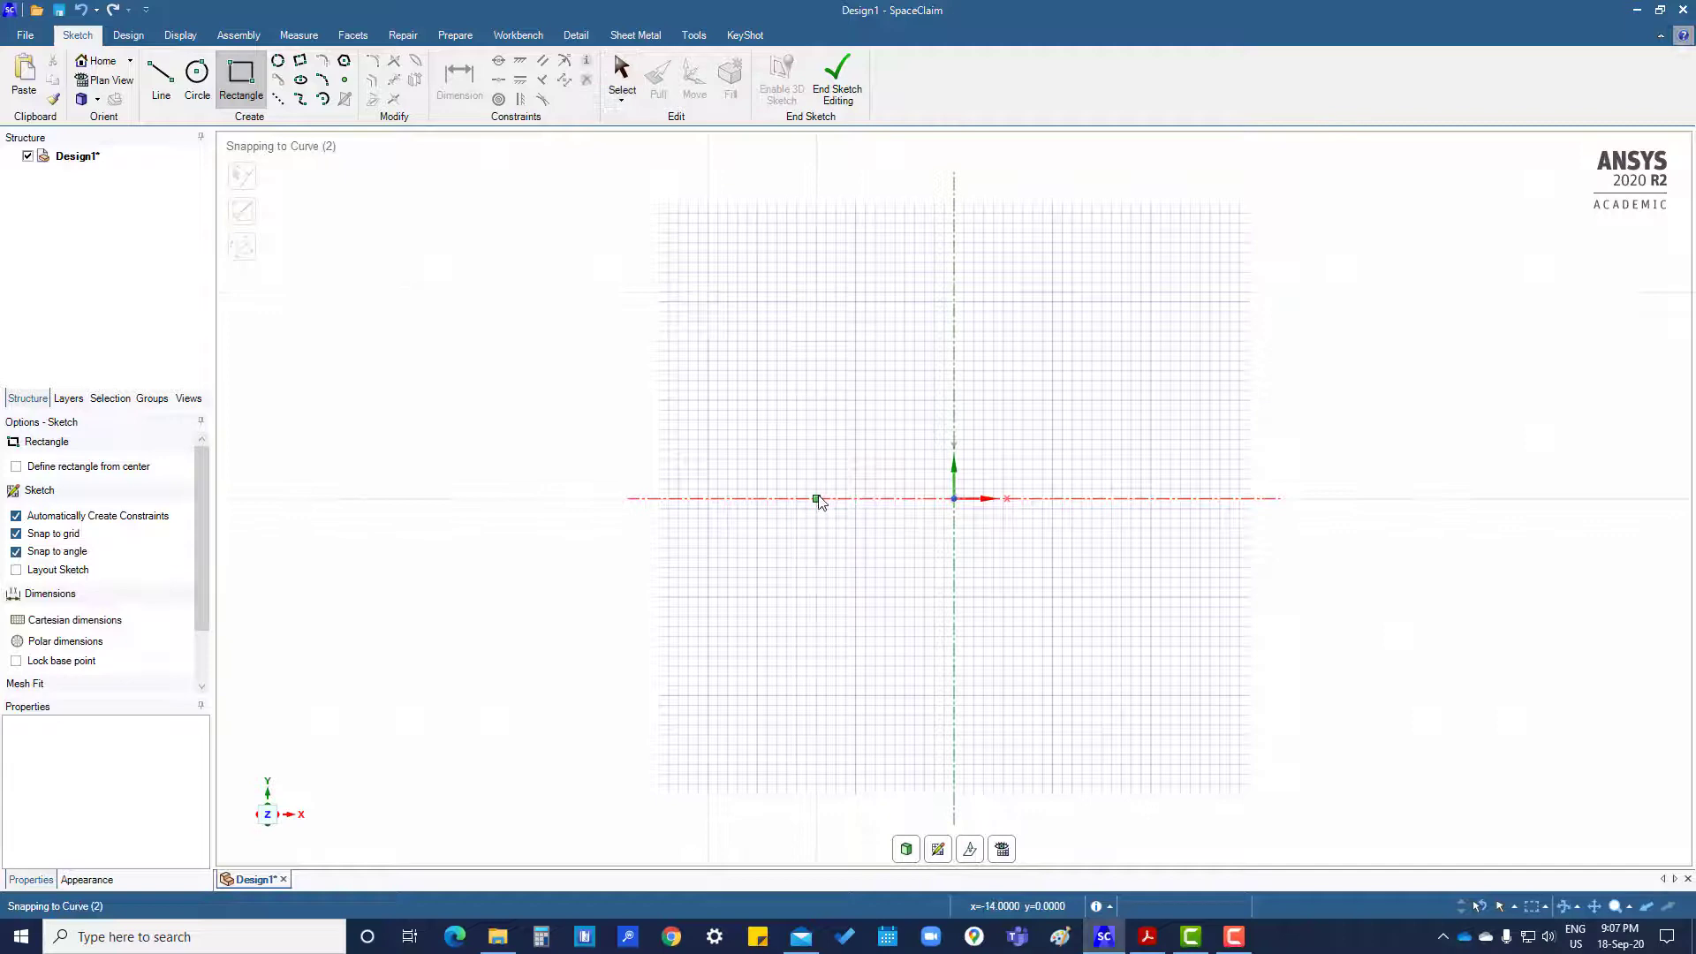
left_click(817, 498)
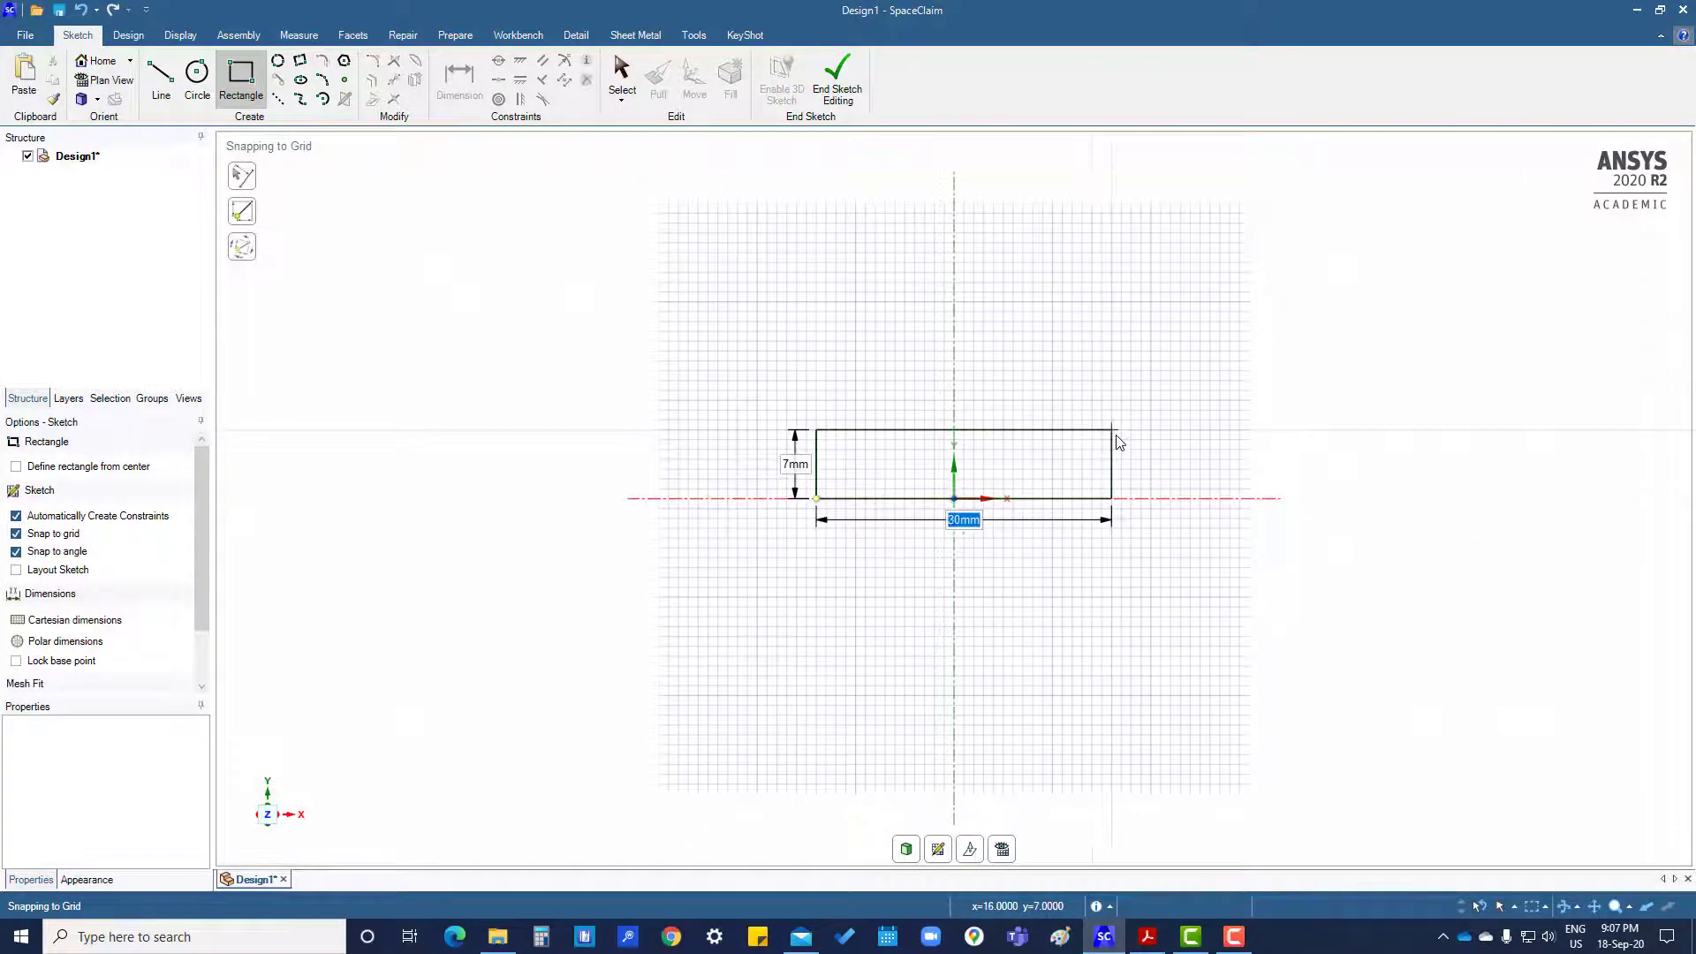
type("40")
key("Return")
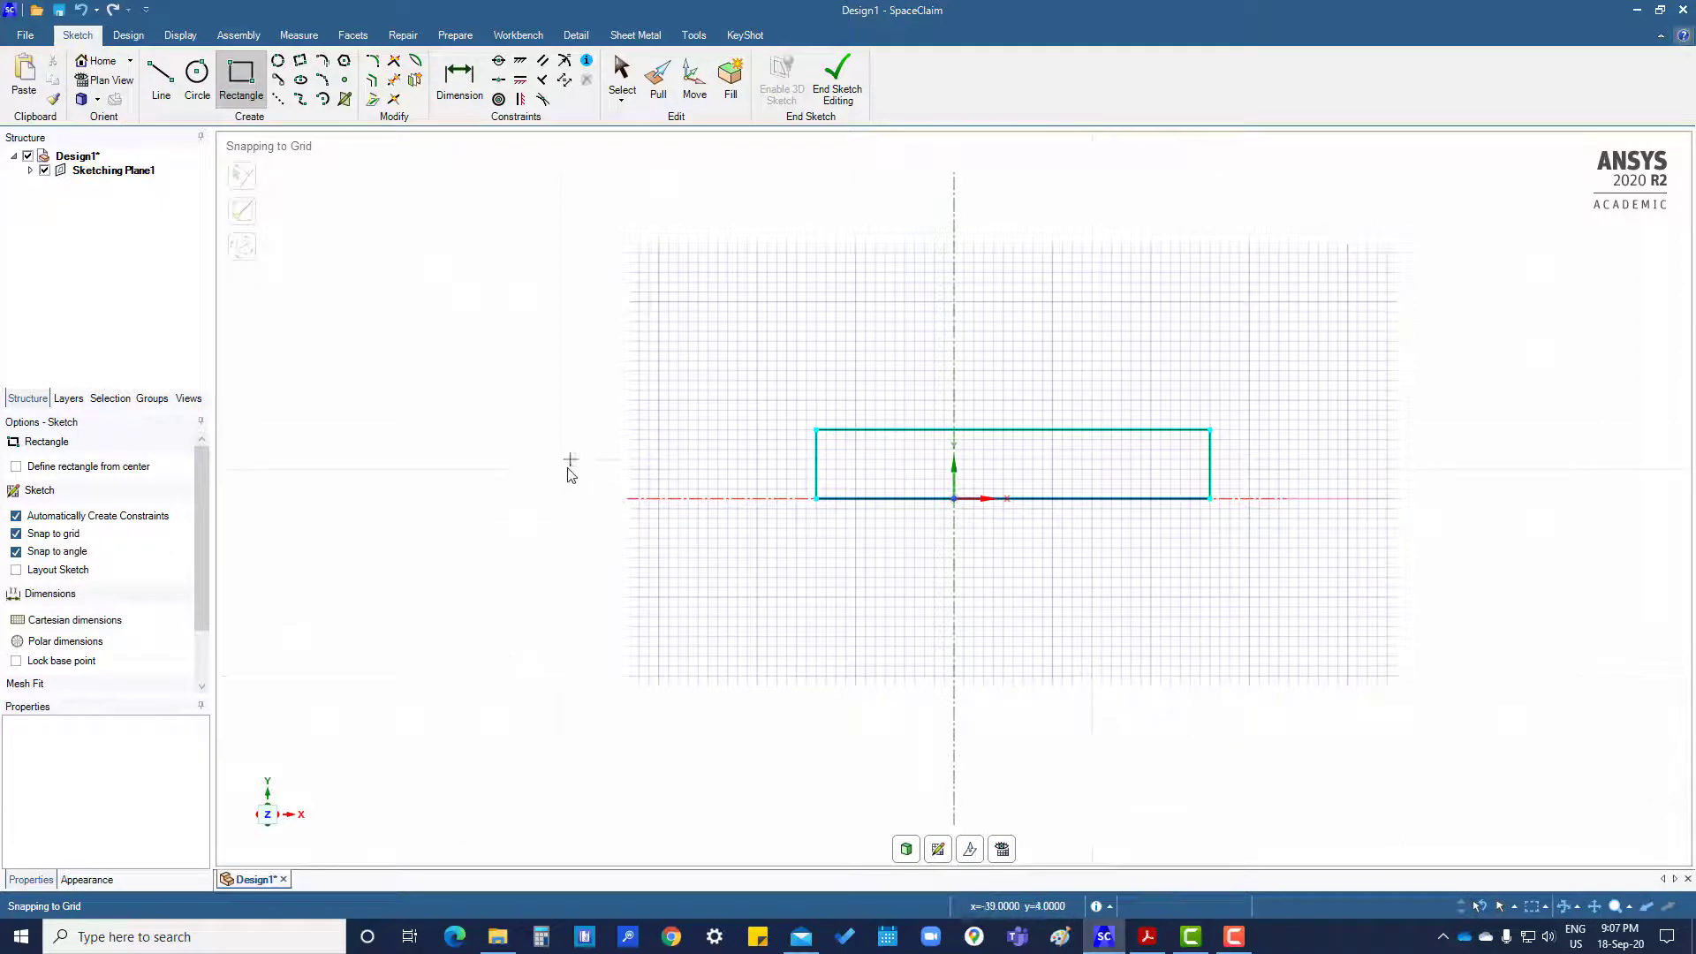
Add a 40 mm width dimension and a height dimension to the rectangle
left_click(459, 78)
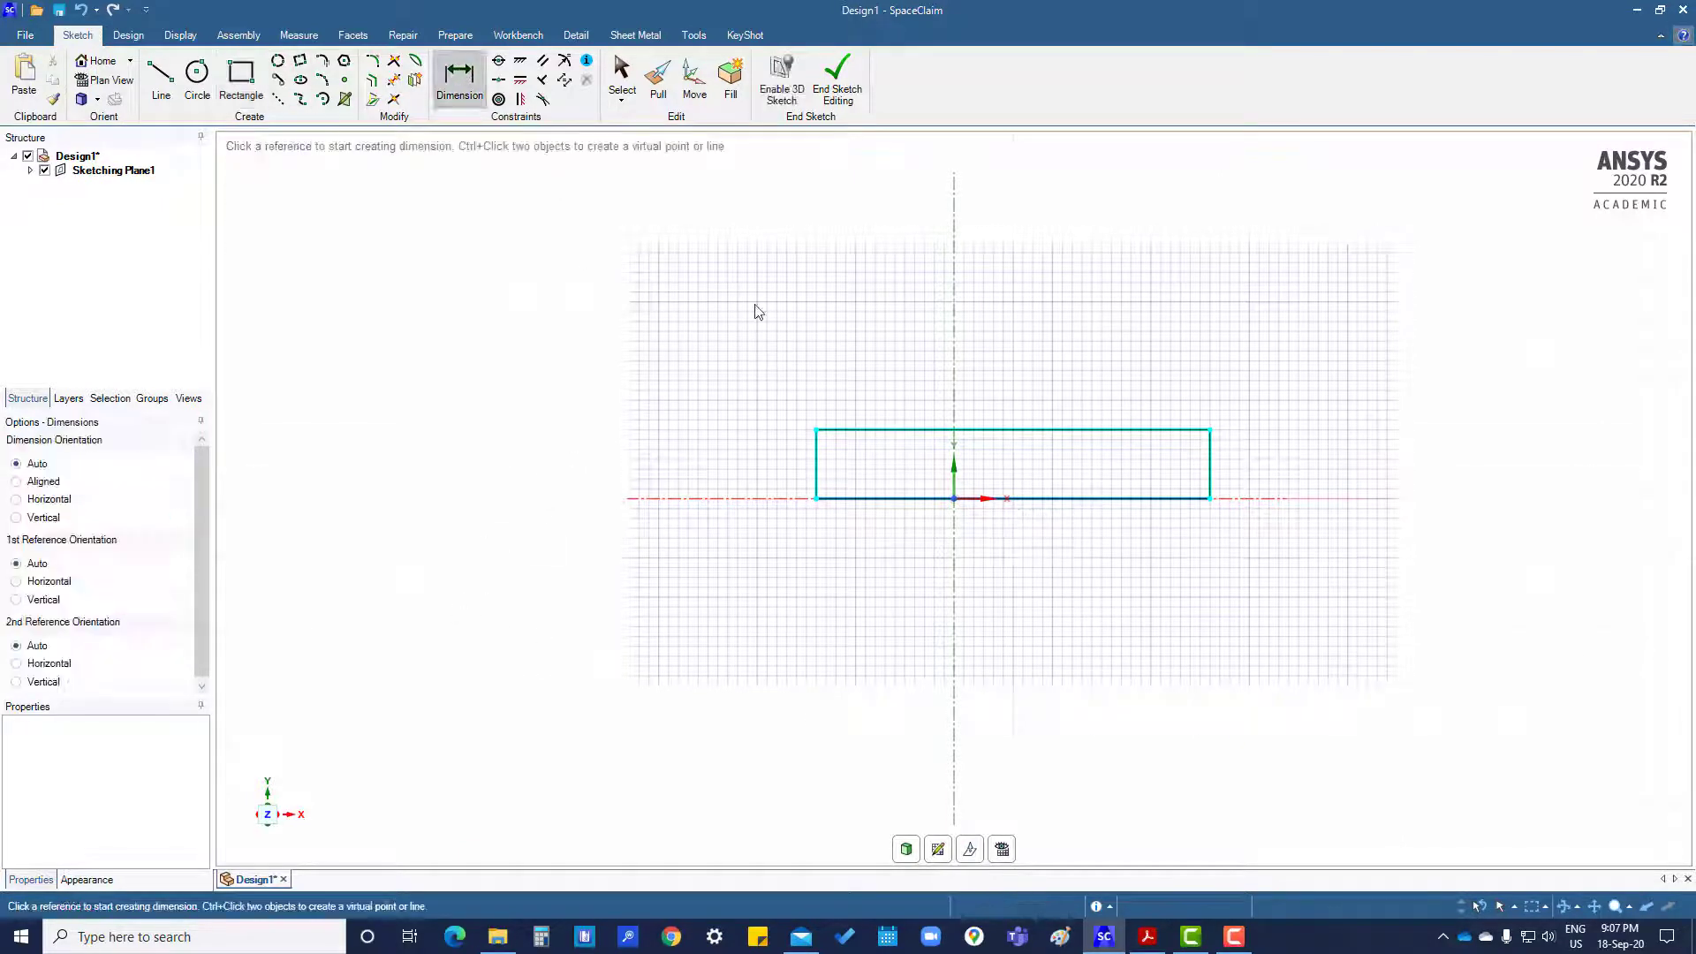
left_click(927, 508)
left_click(923, 537)
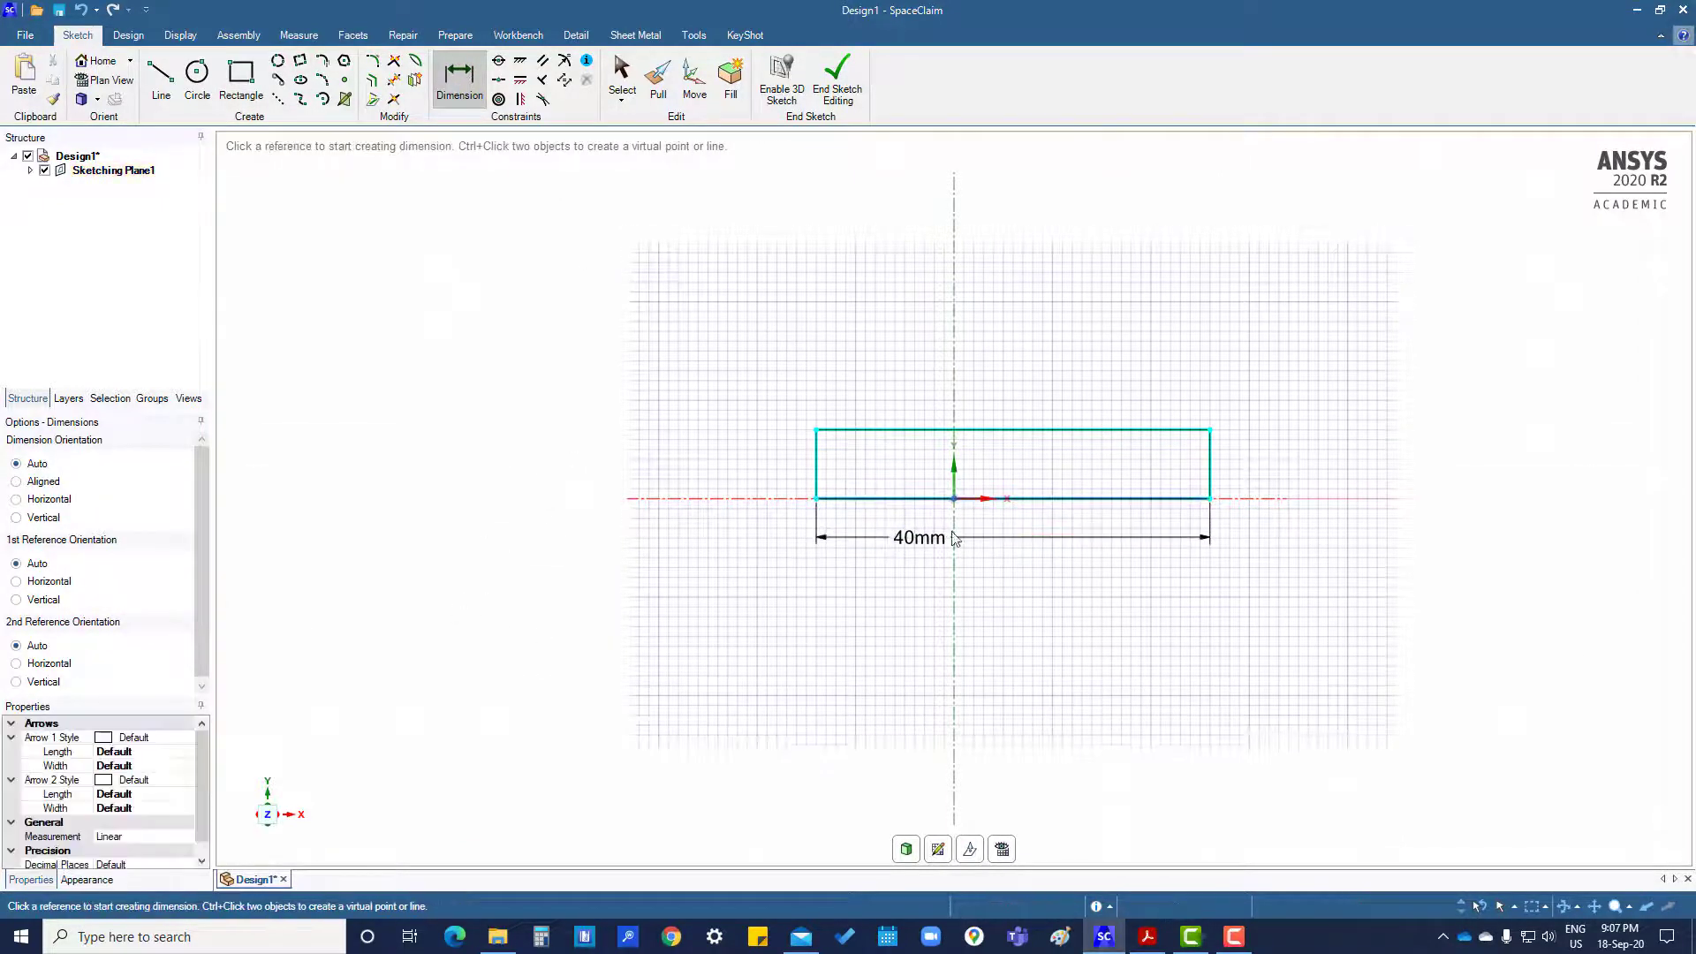
left_click(1211, 468)
left_click(1244, 477)
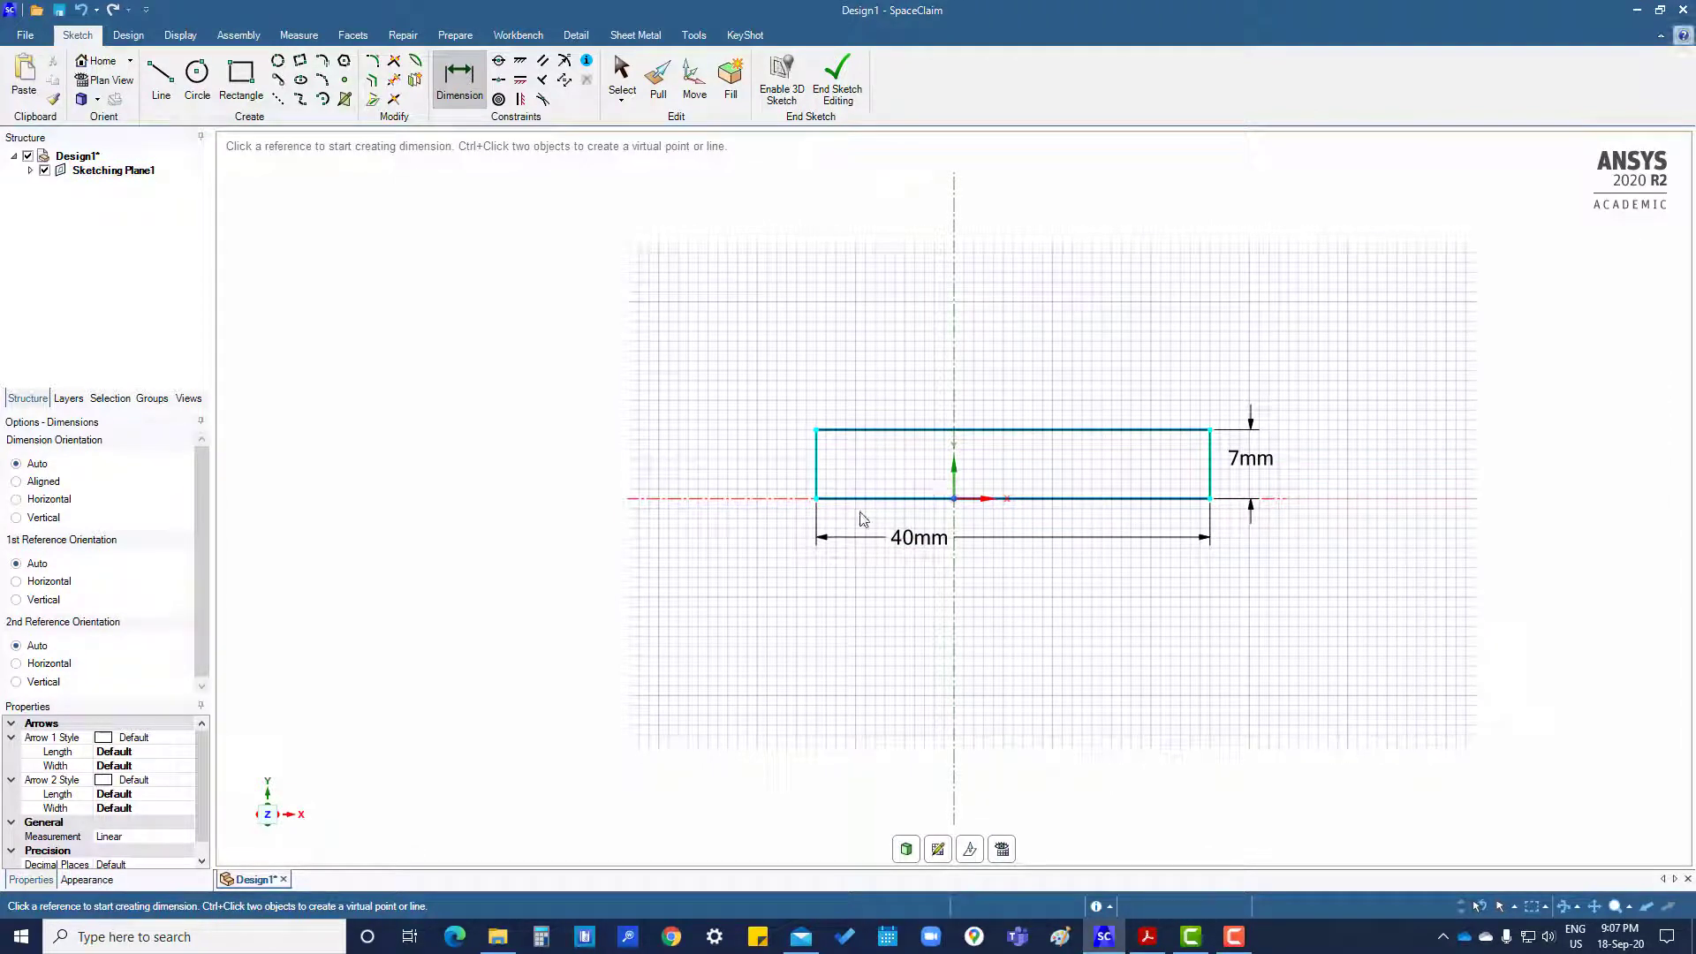
key("Escape")
Change the rectangle's height dimension from 7 mm to 10 mm
double_click(1251, 458)
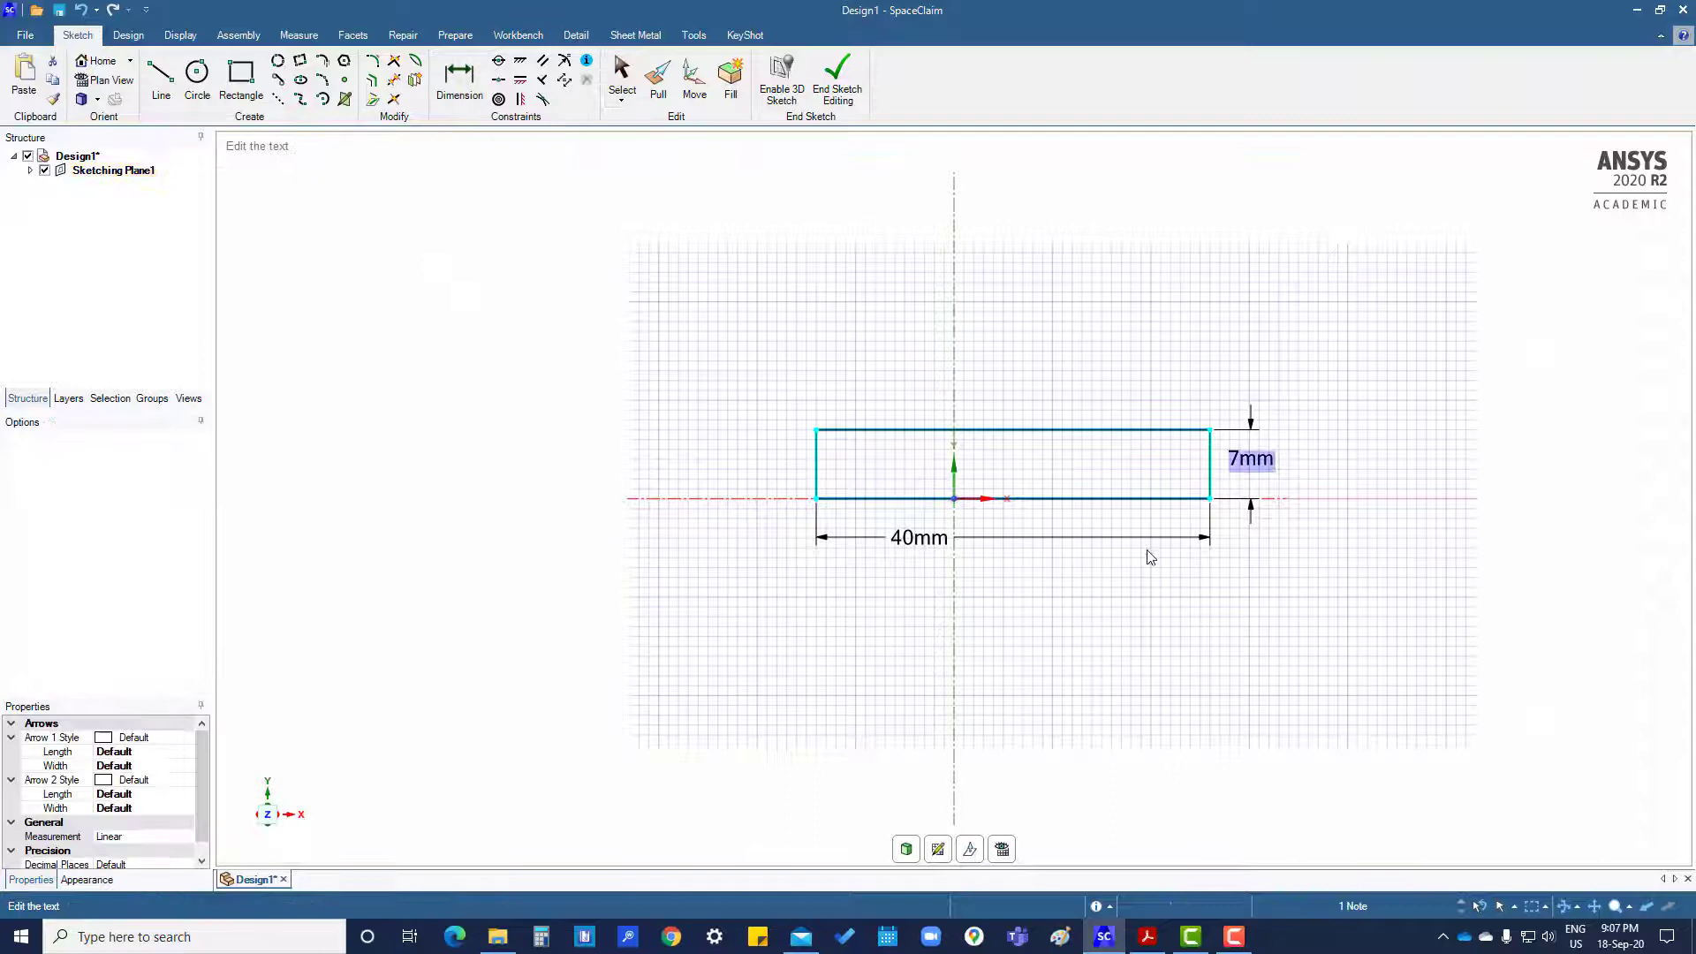
type("10")
key("Return")
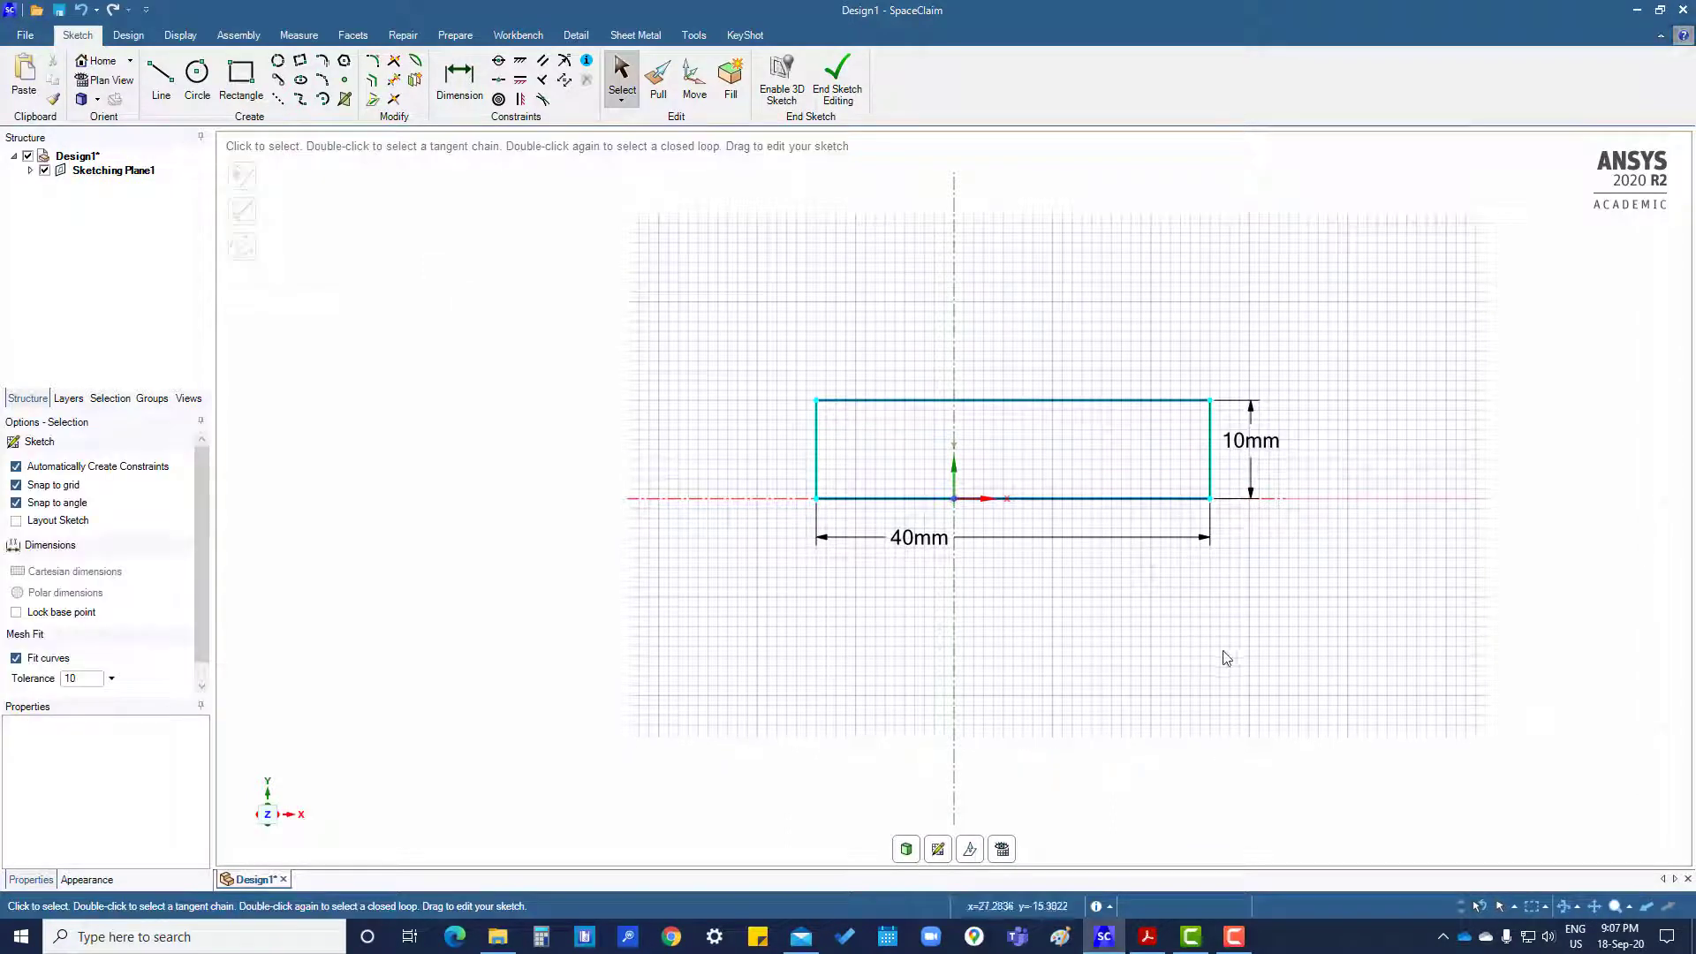
Constrain the rectangle's left and right edges symmetric about the vertical axis
left_click(564, 80)
left_click(818, 464)
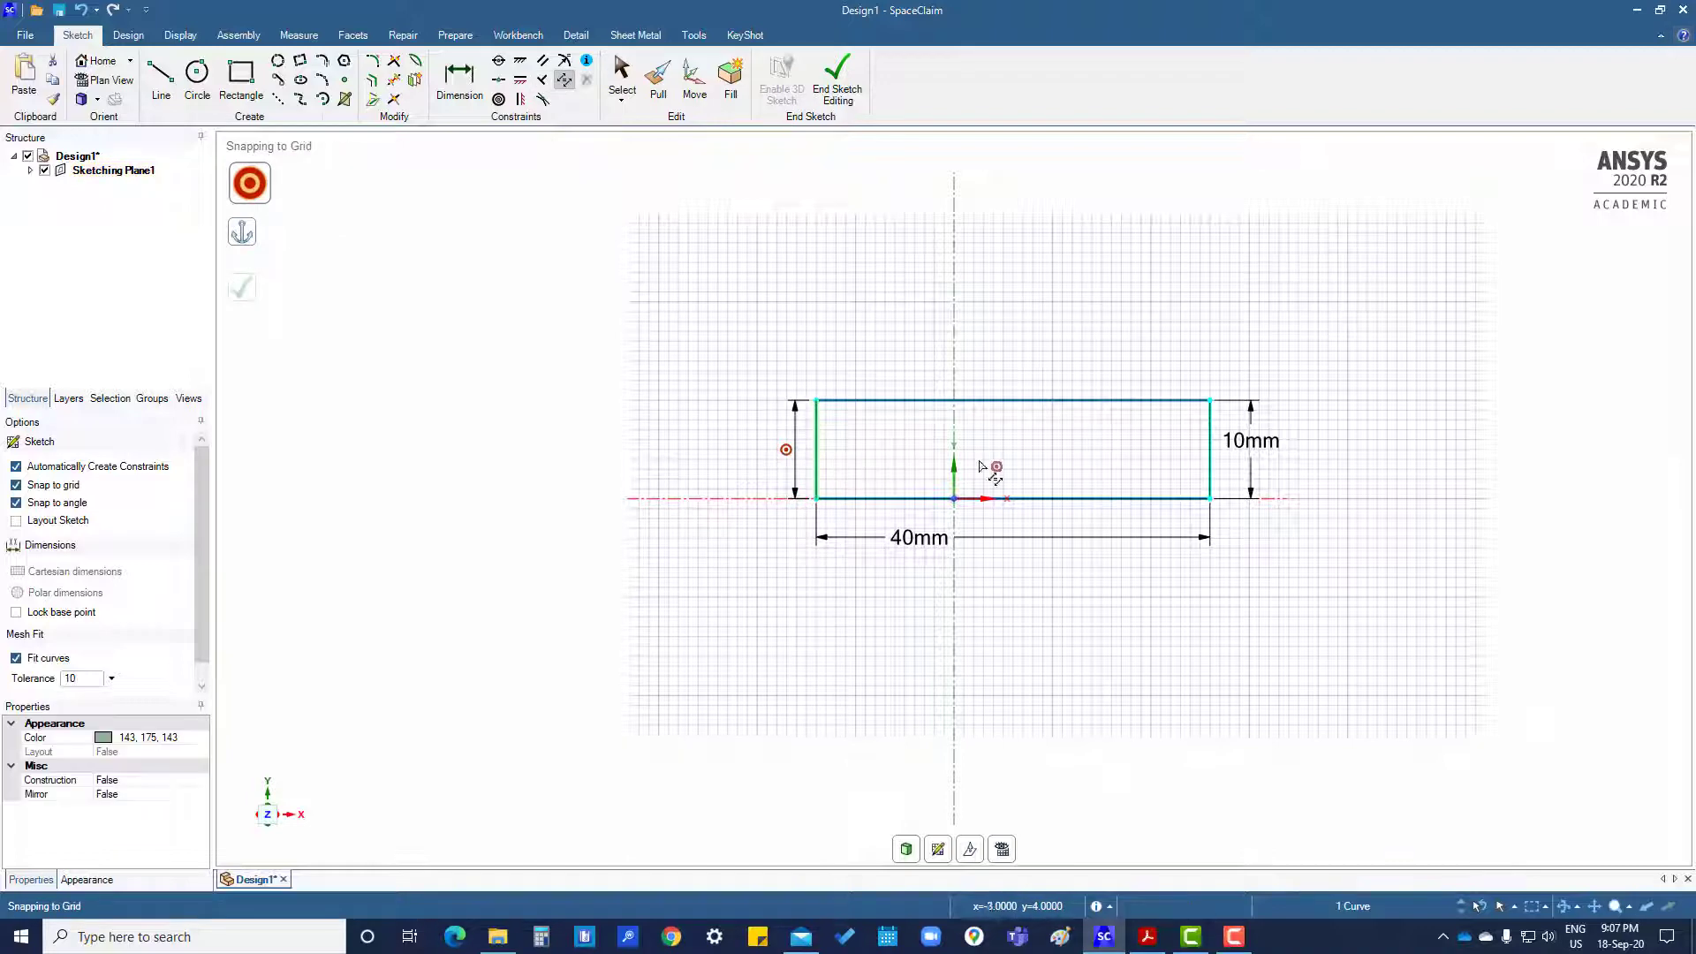
left_click(958, 447)
left_click(1216, 459)
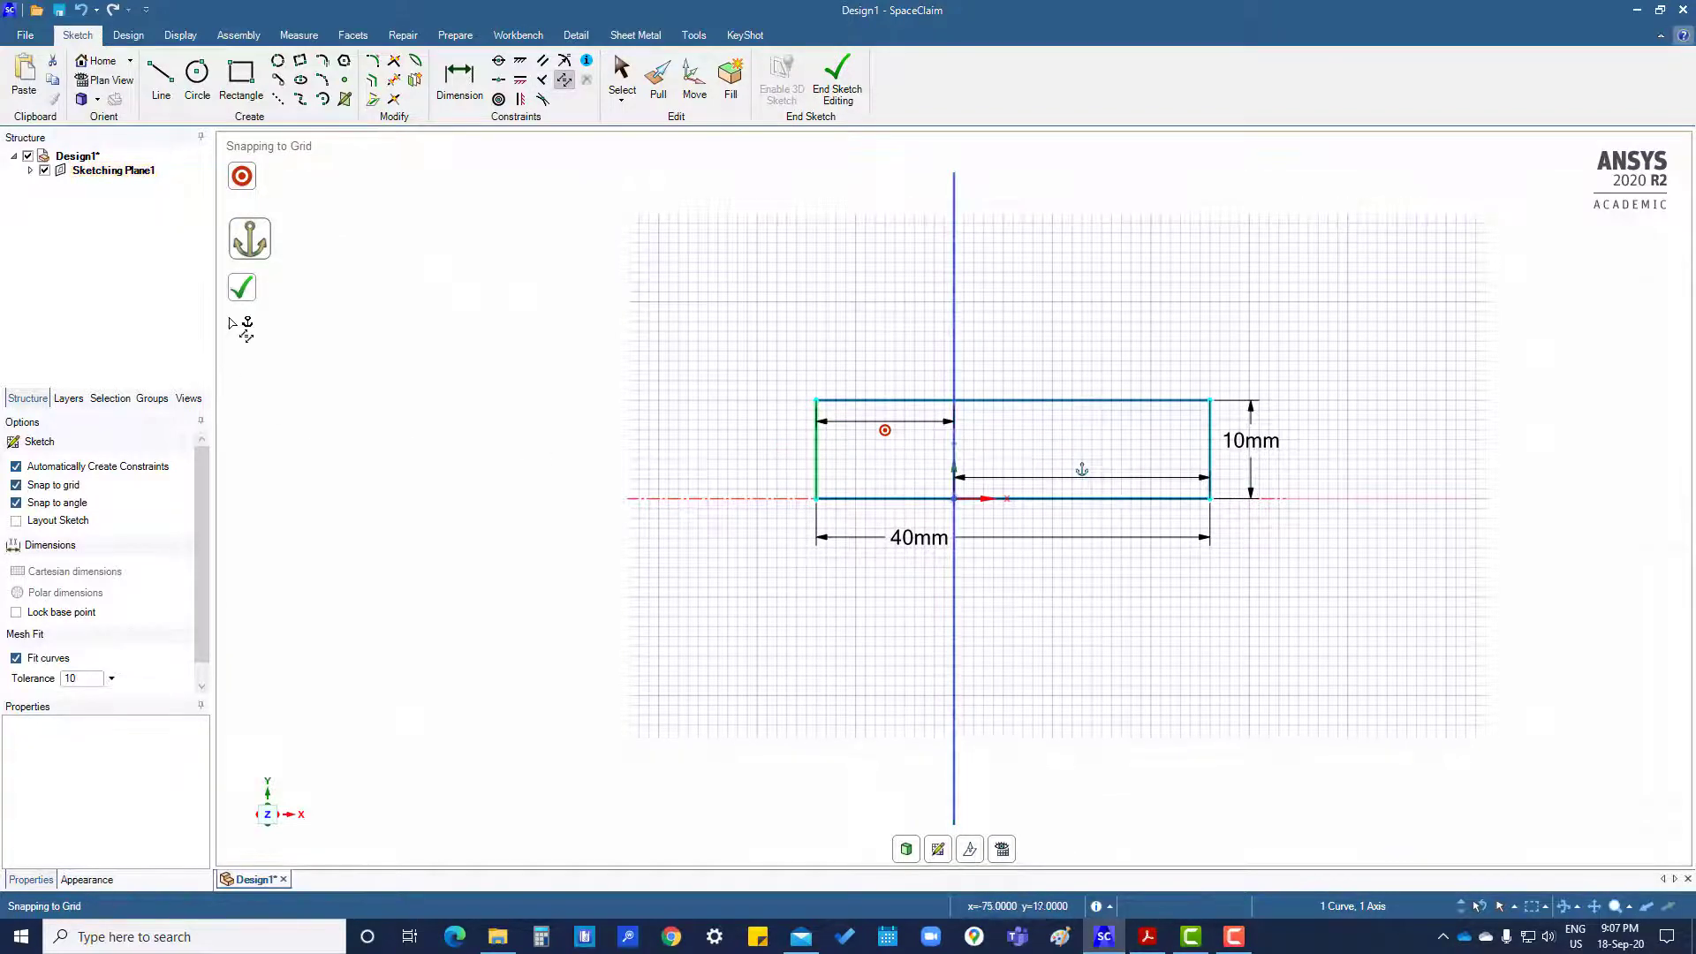
left_click(242, 287)
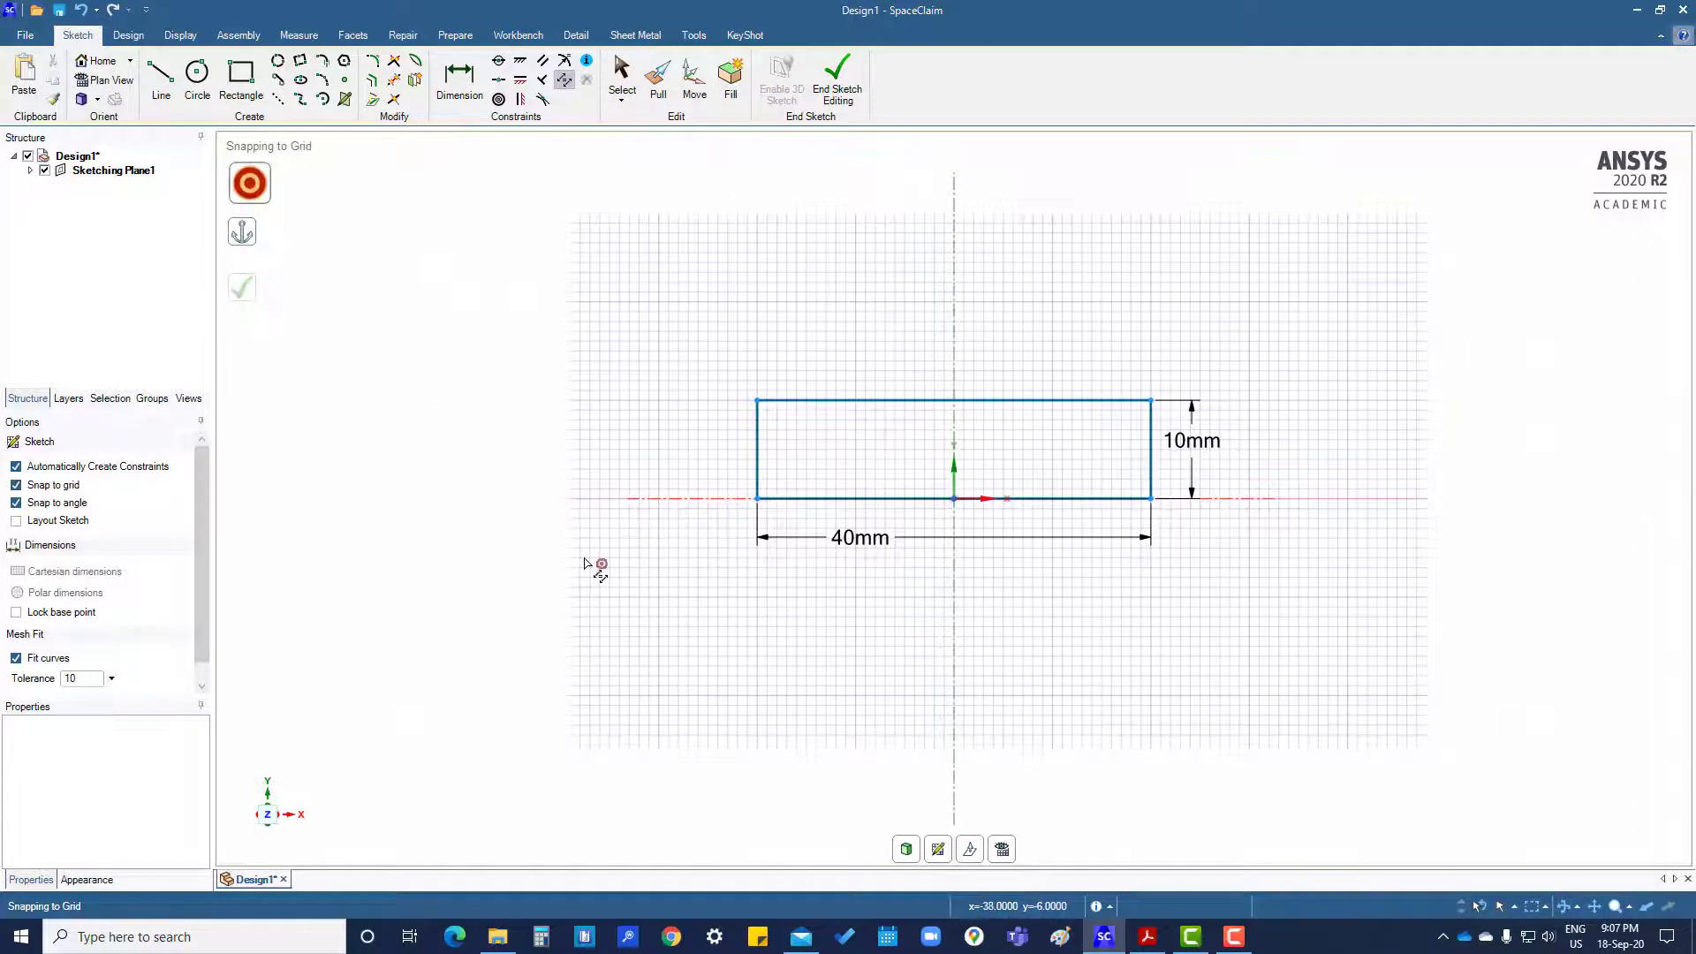
key("Escape")
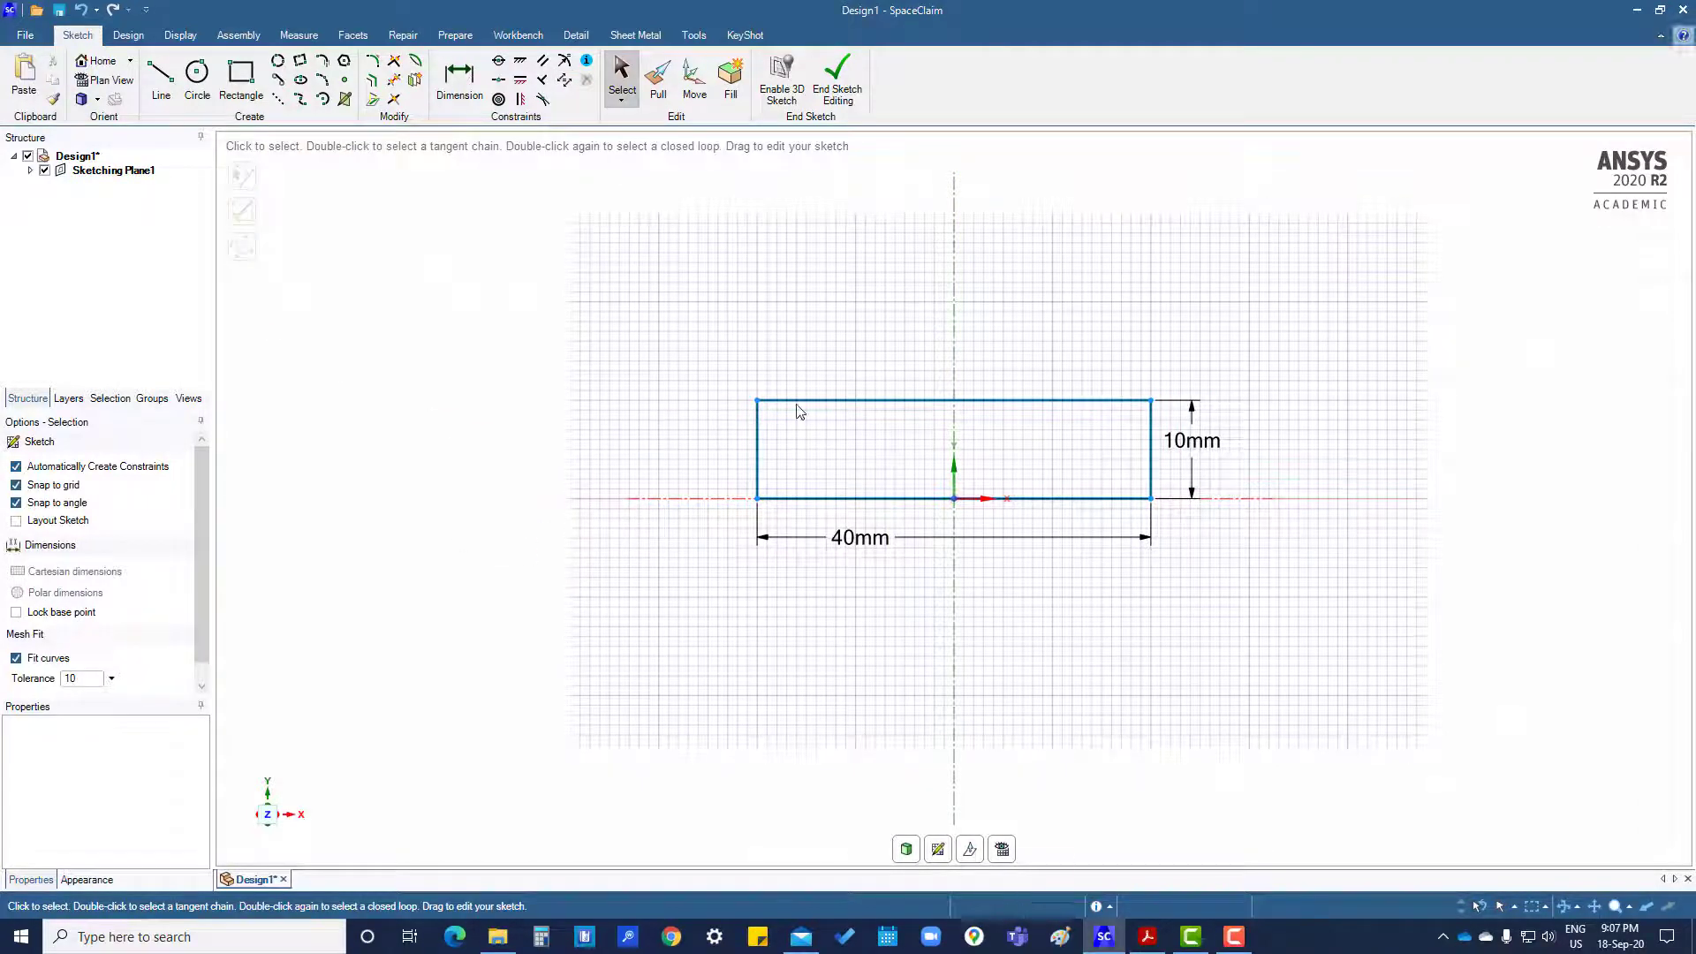
End the sketch and pull the rectangle surface into a 40 mm deep solid block
left_click(910, 852)
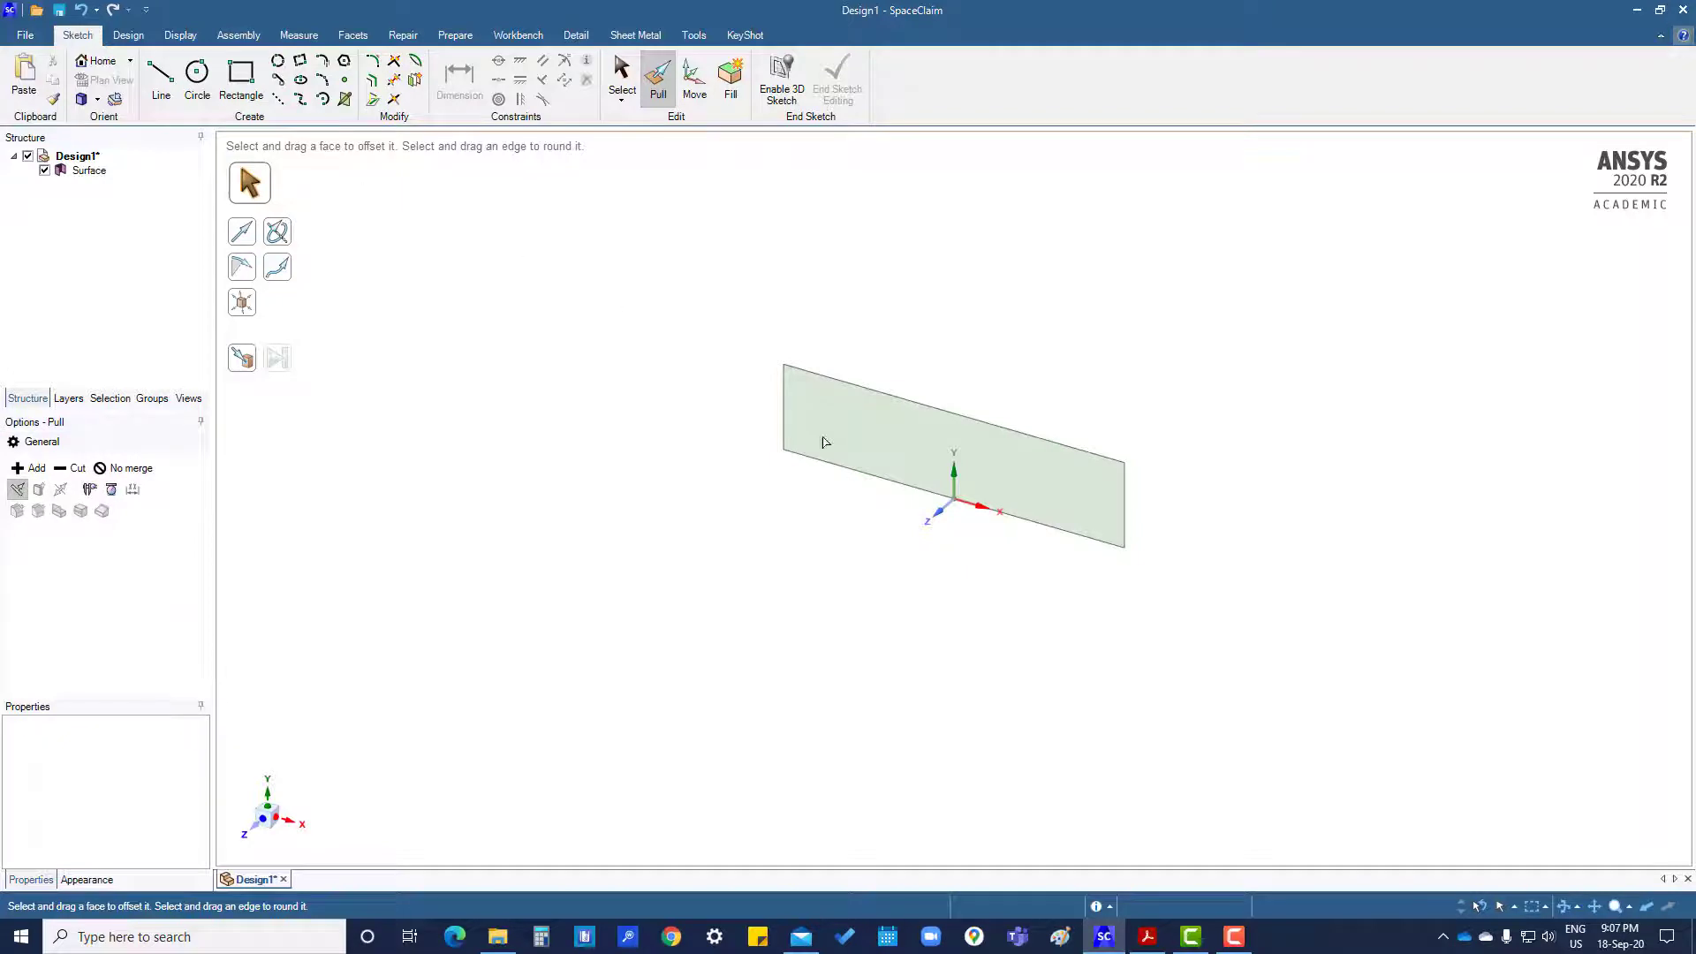
left_click(874, 440)
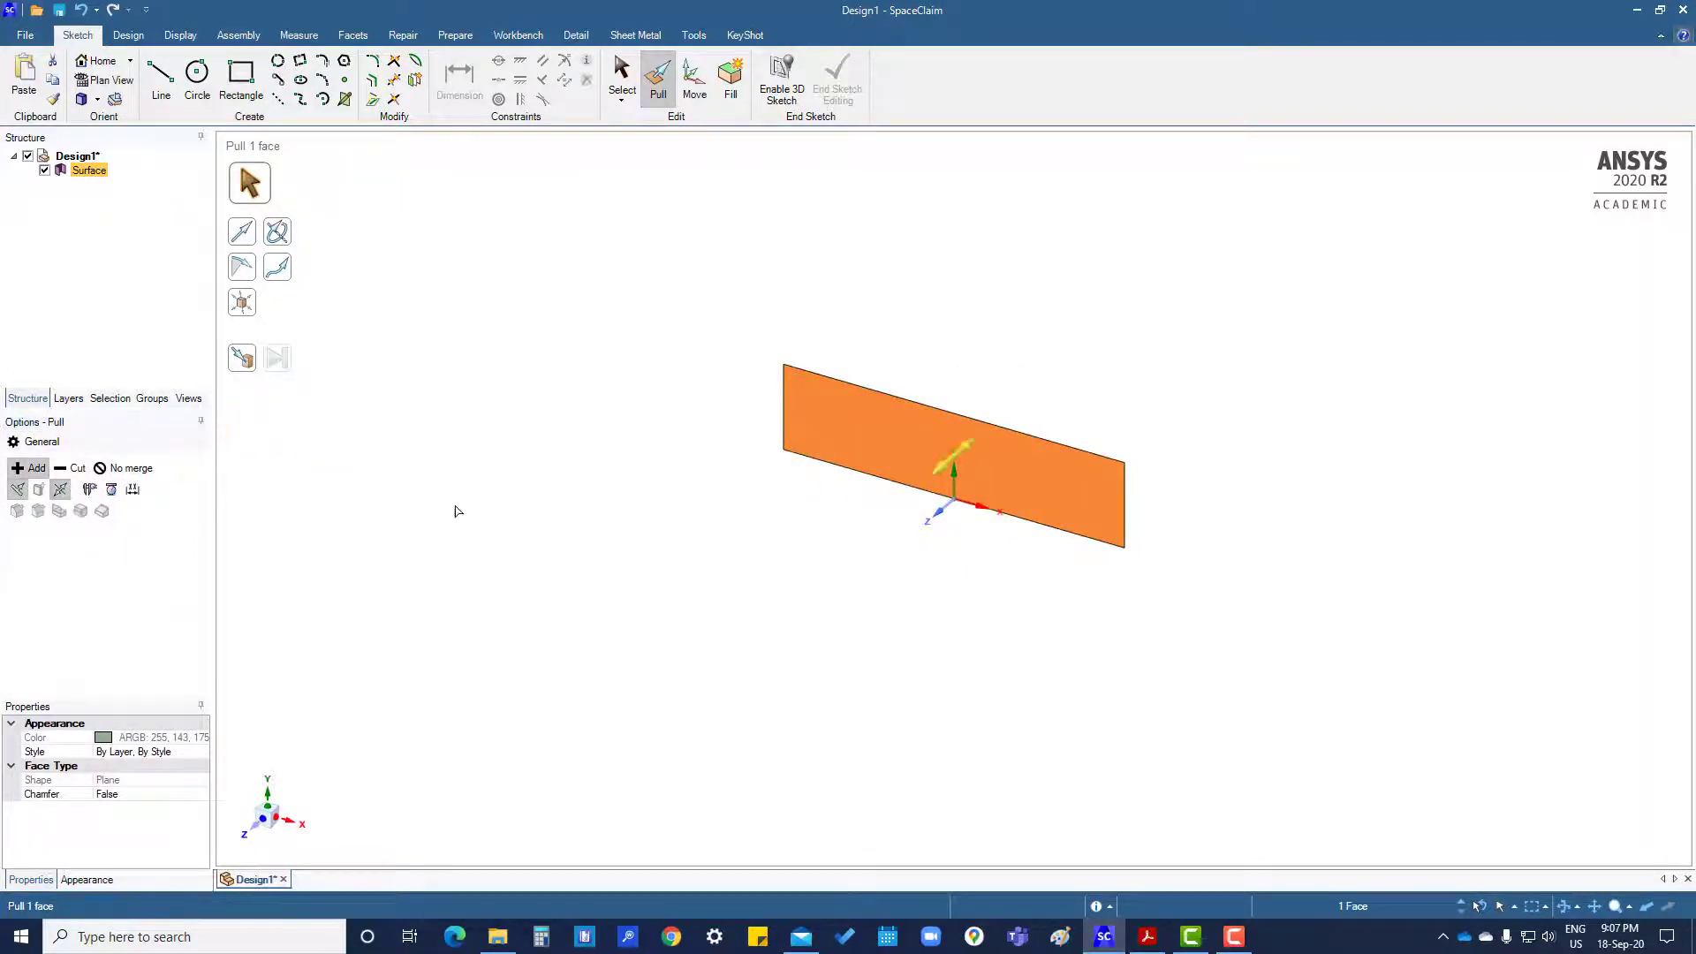
left_click_drag(959, 464, 1070, 392)
type("40.80mm")
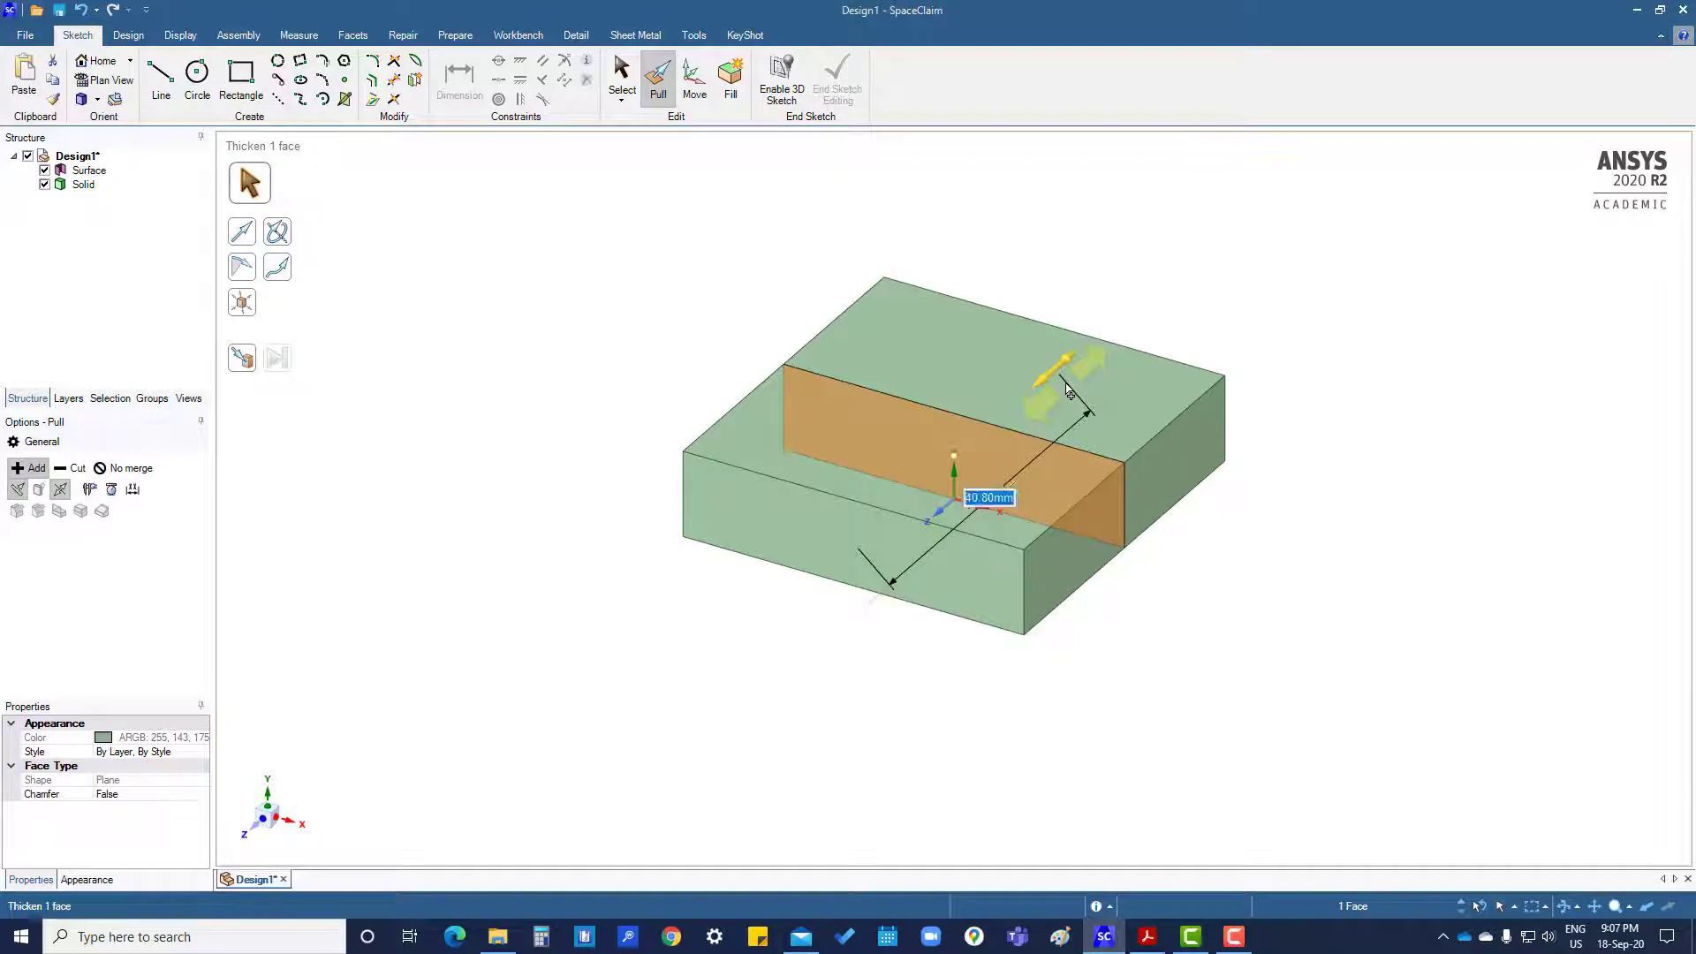
key("Return")
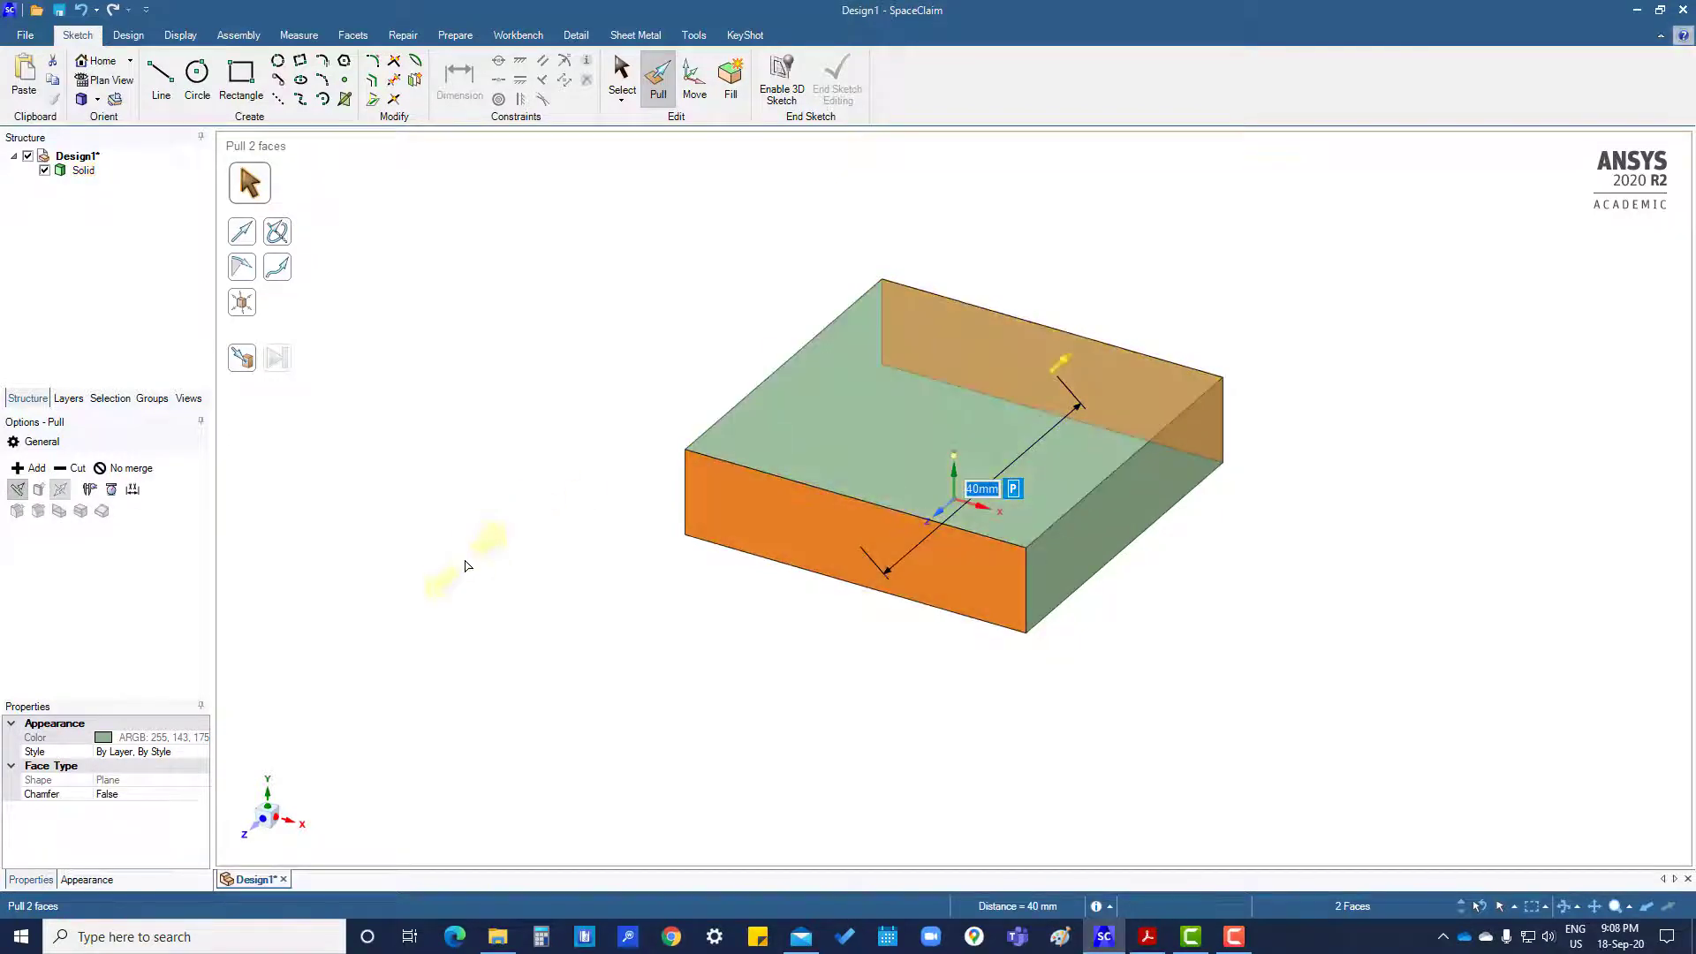
left_click(467, 566)
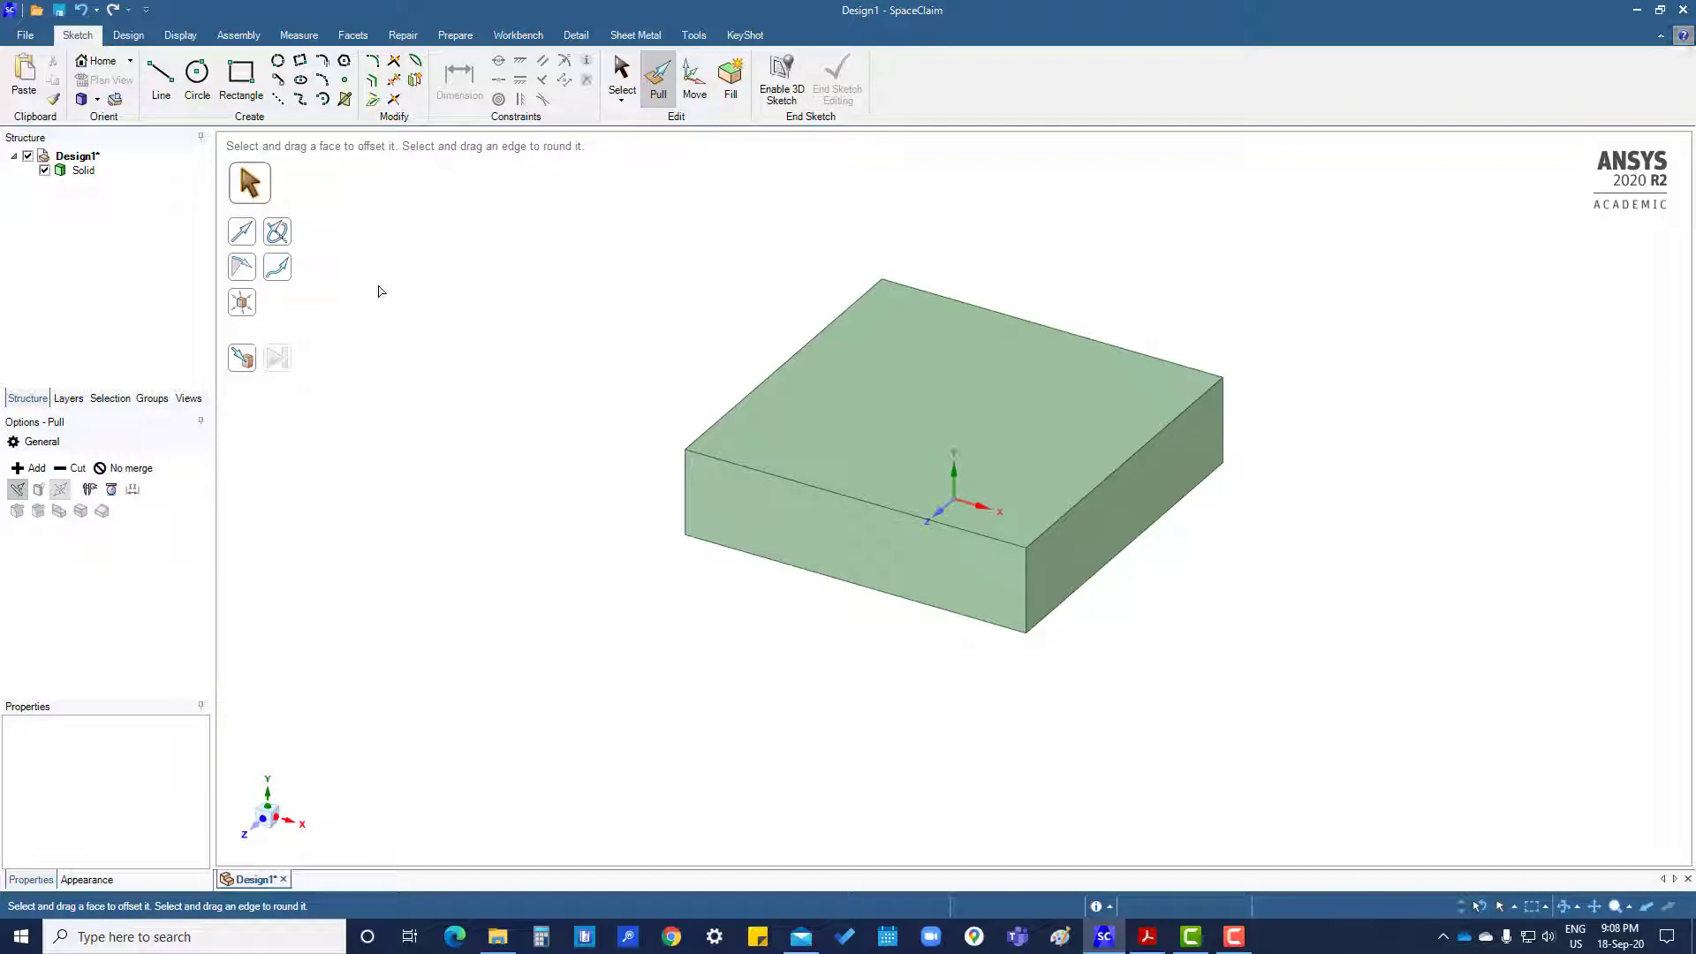
key("s")
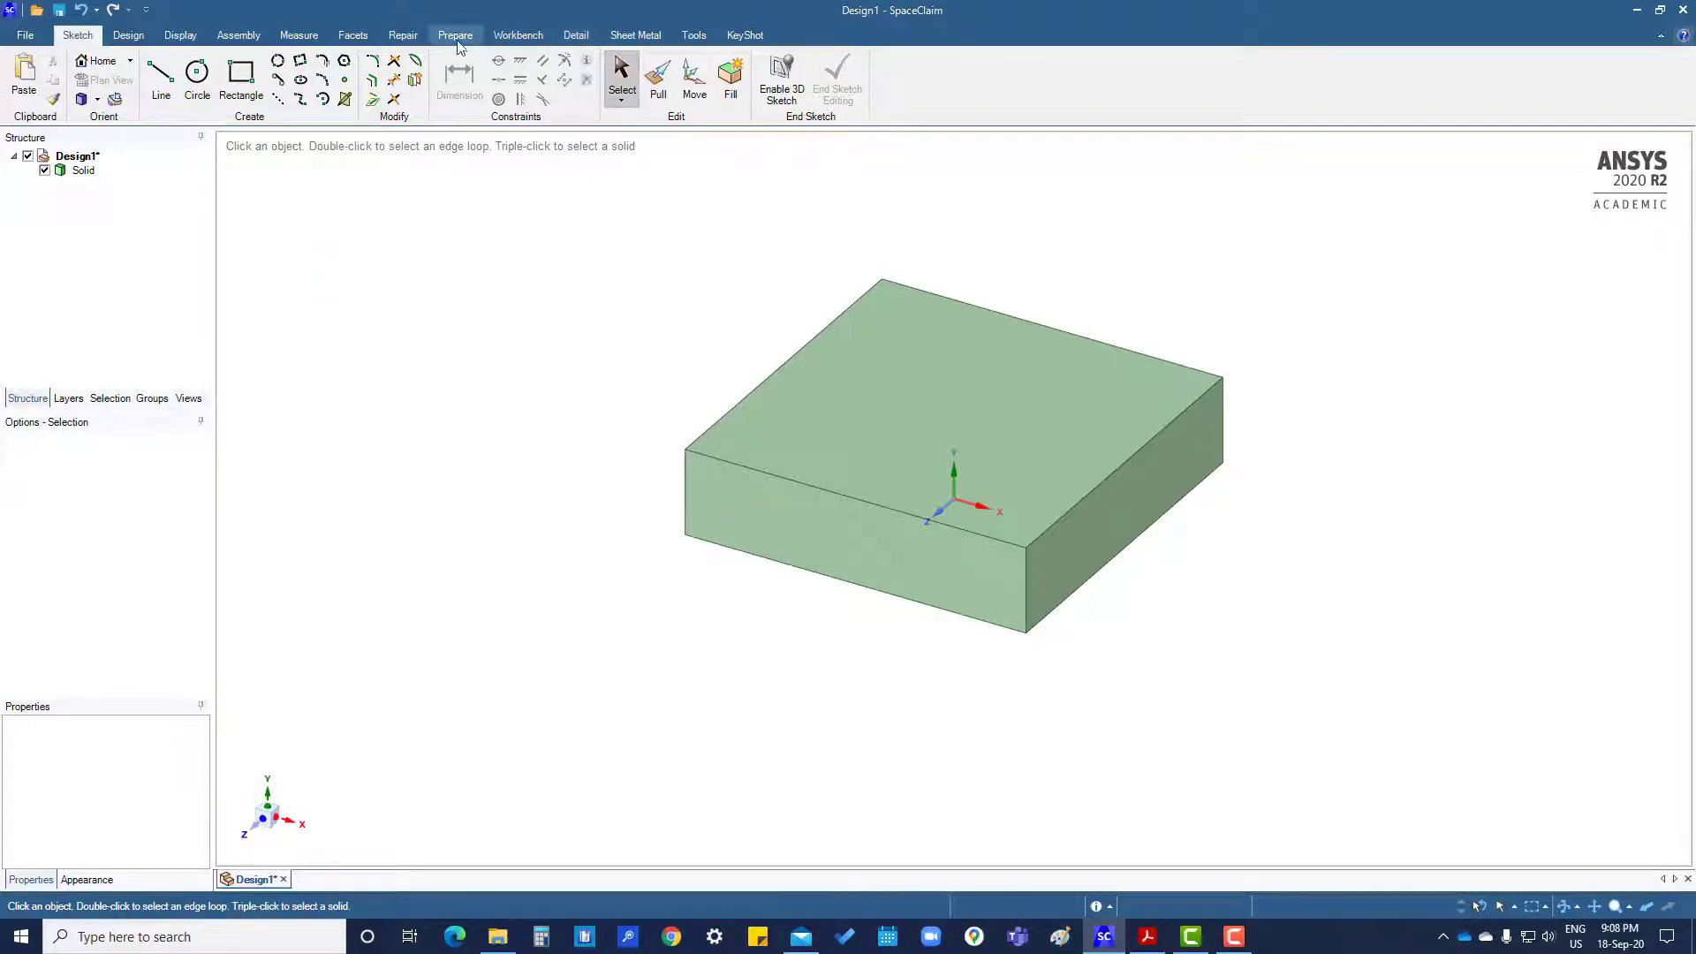
Create a plane on the block's front face and start a sketch on it
left_click(131, 36)
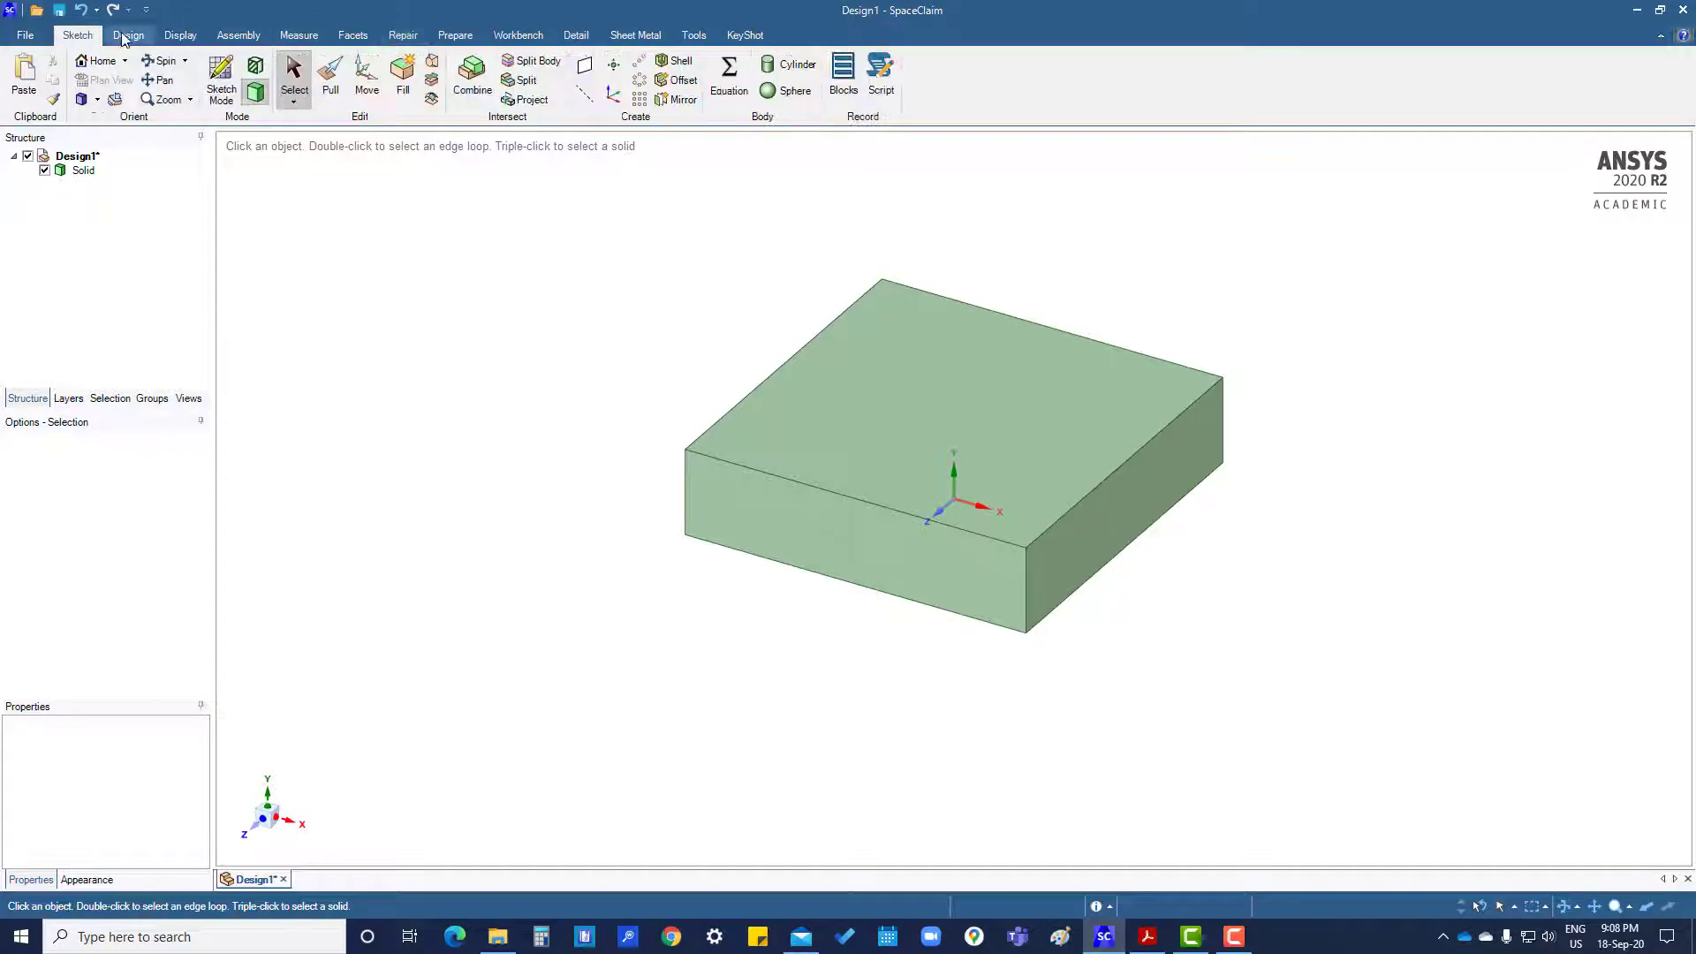
left_click(585, 65)
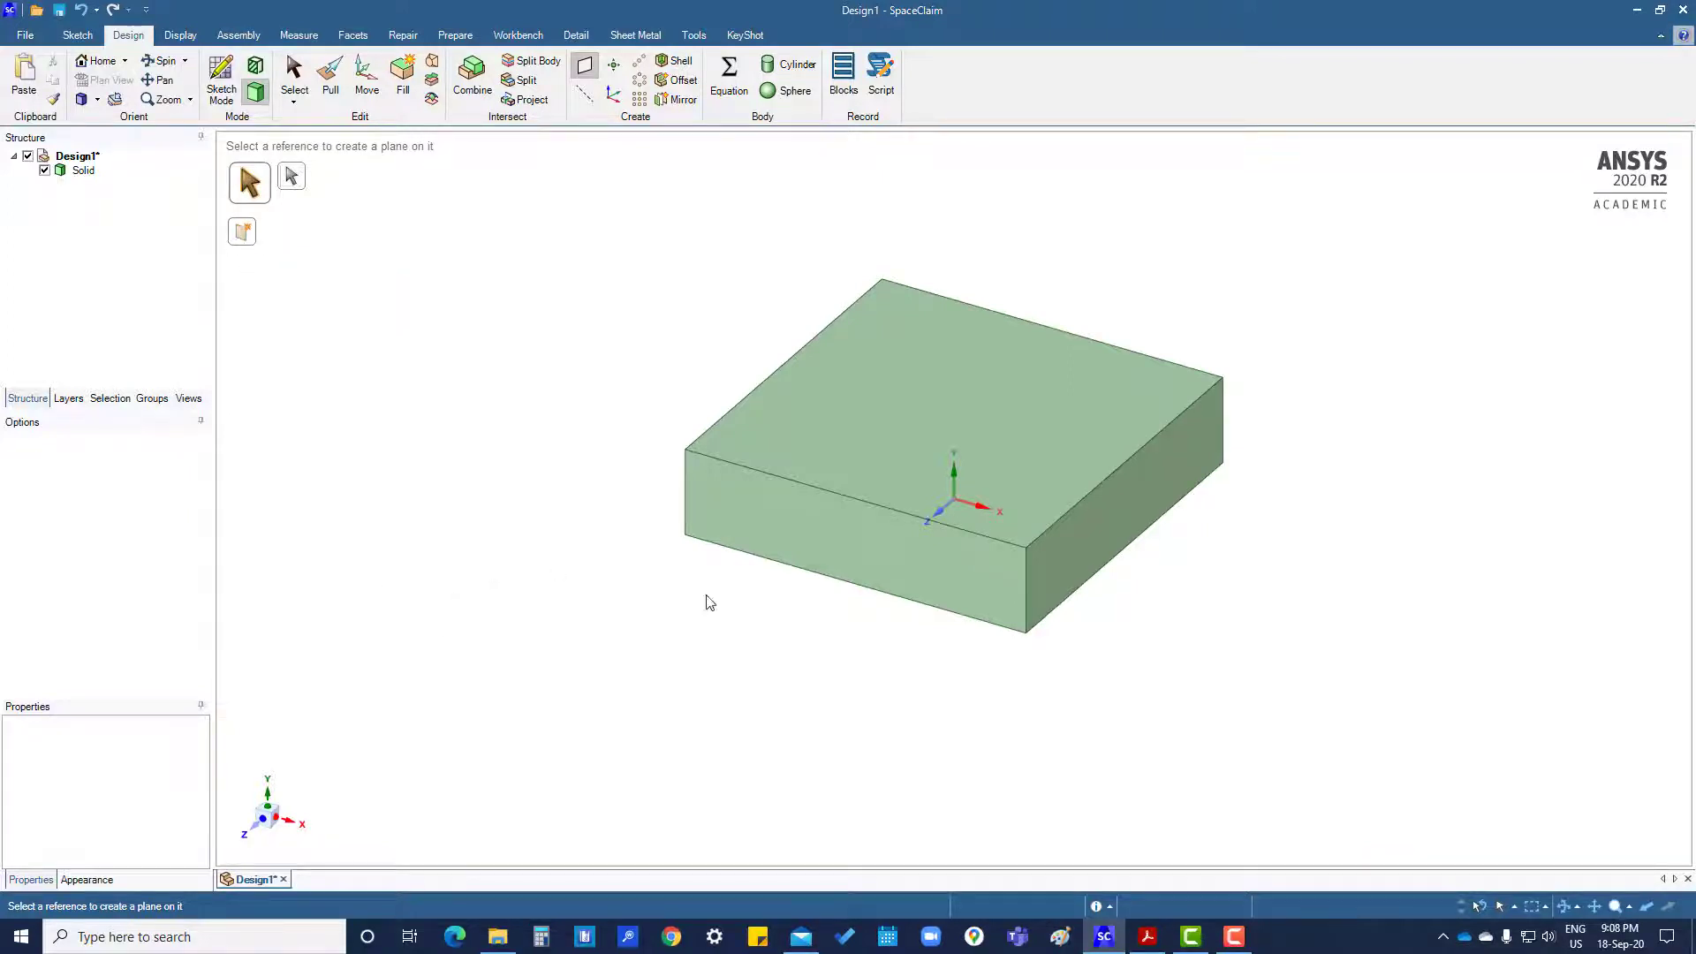
left_click(800, 534)
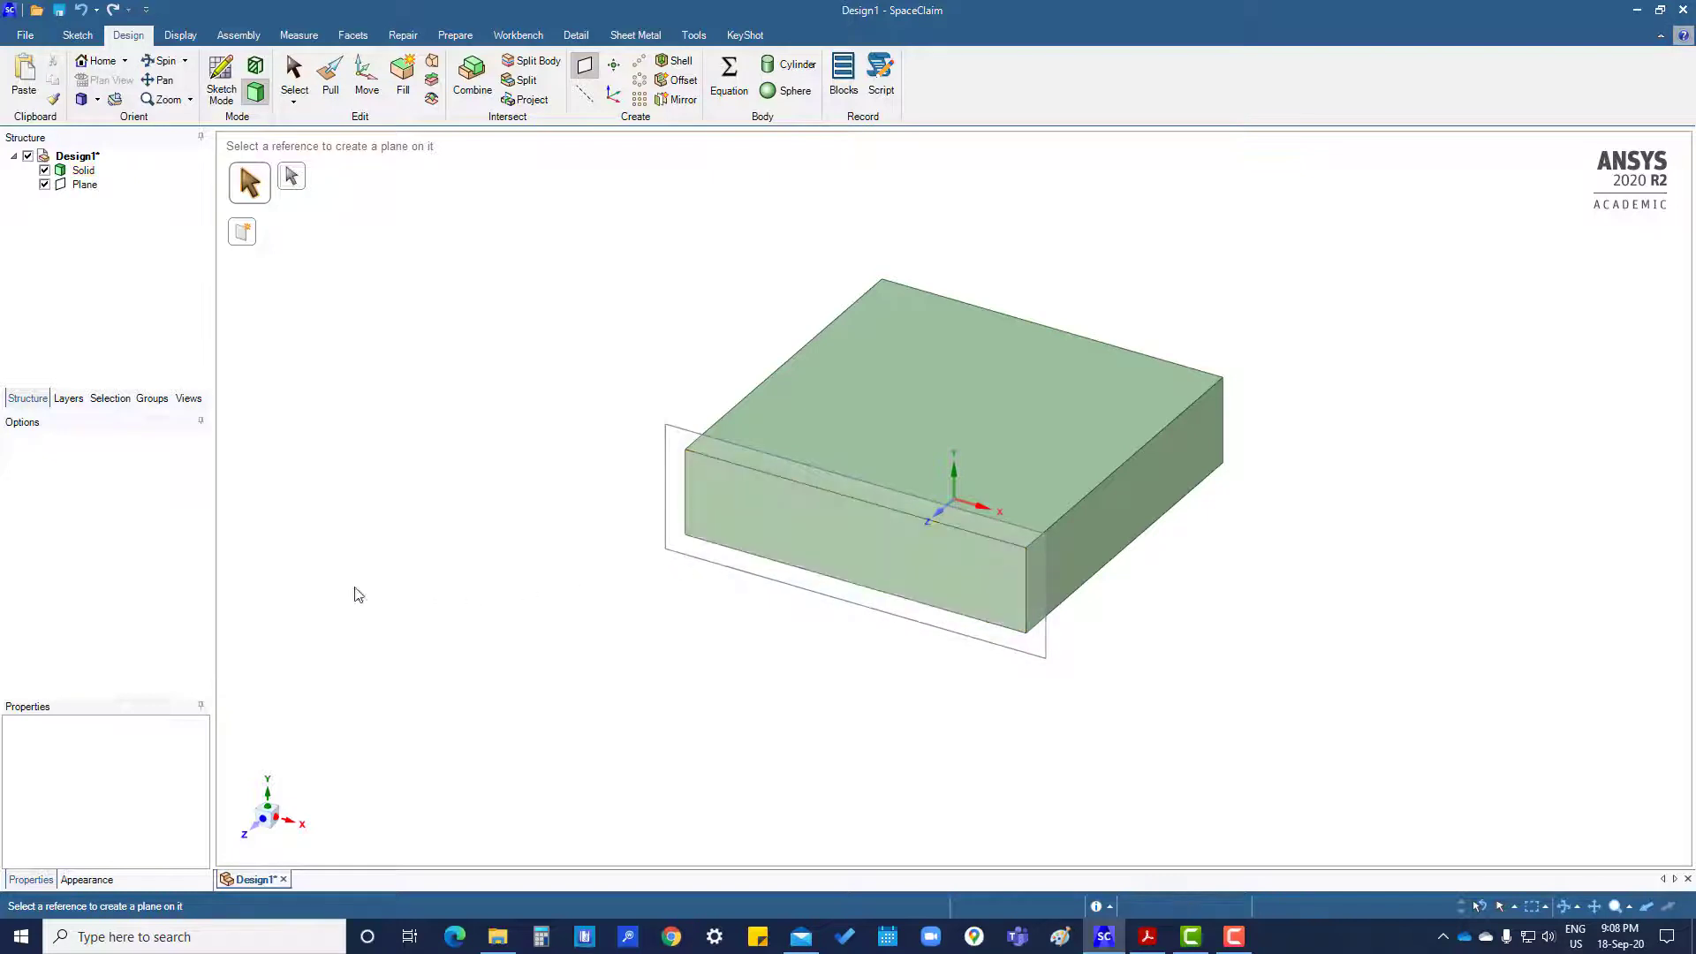
key("k")
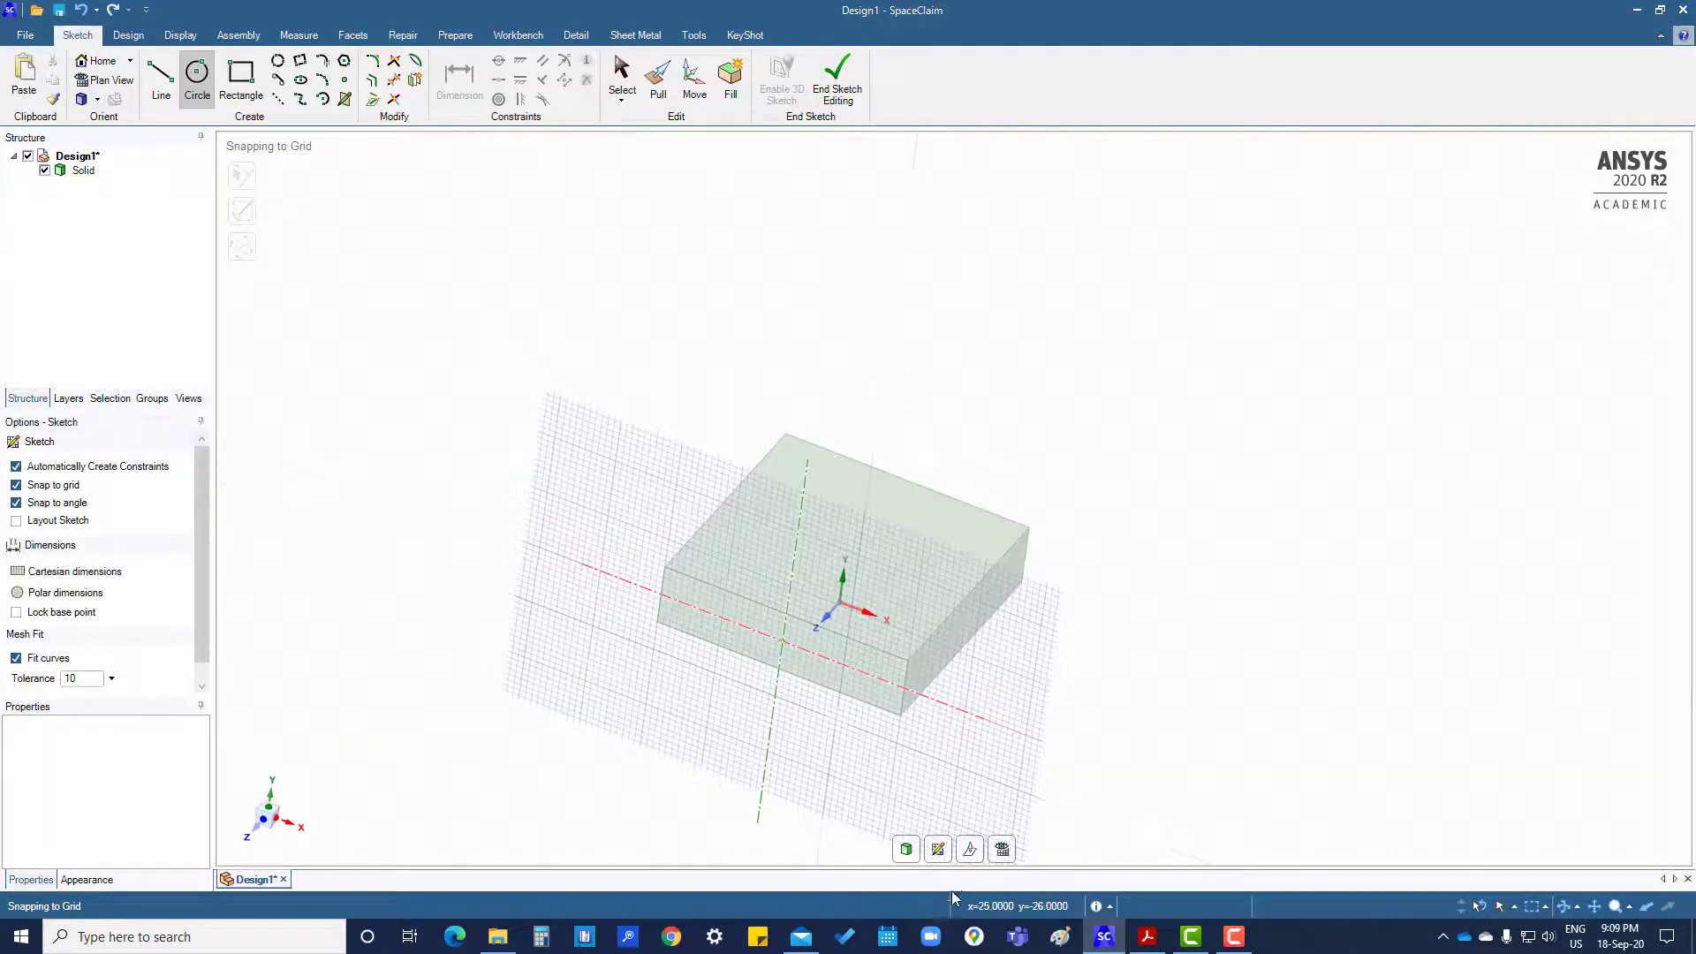
Offset the sketch grid 10 mm along its normal, then resume circle sketching in Plan View
left_click(972, 851)
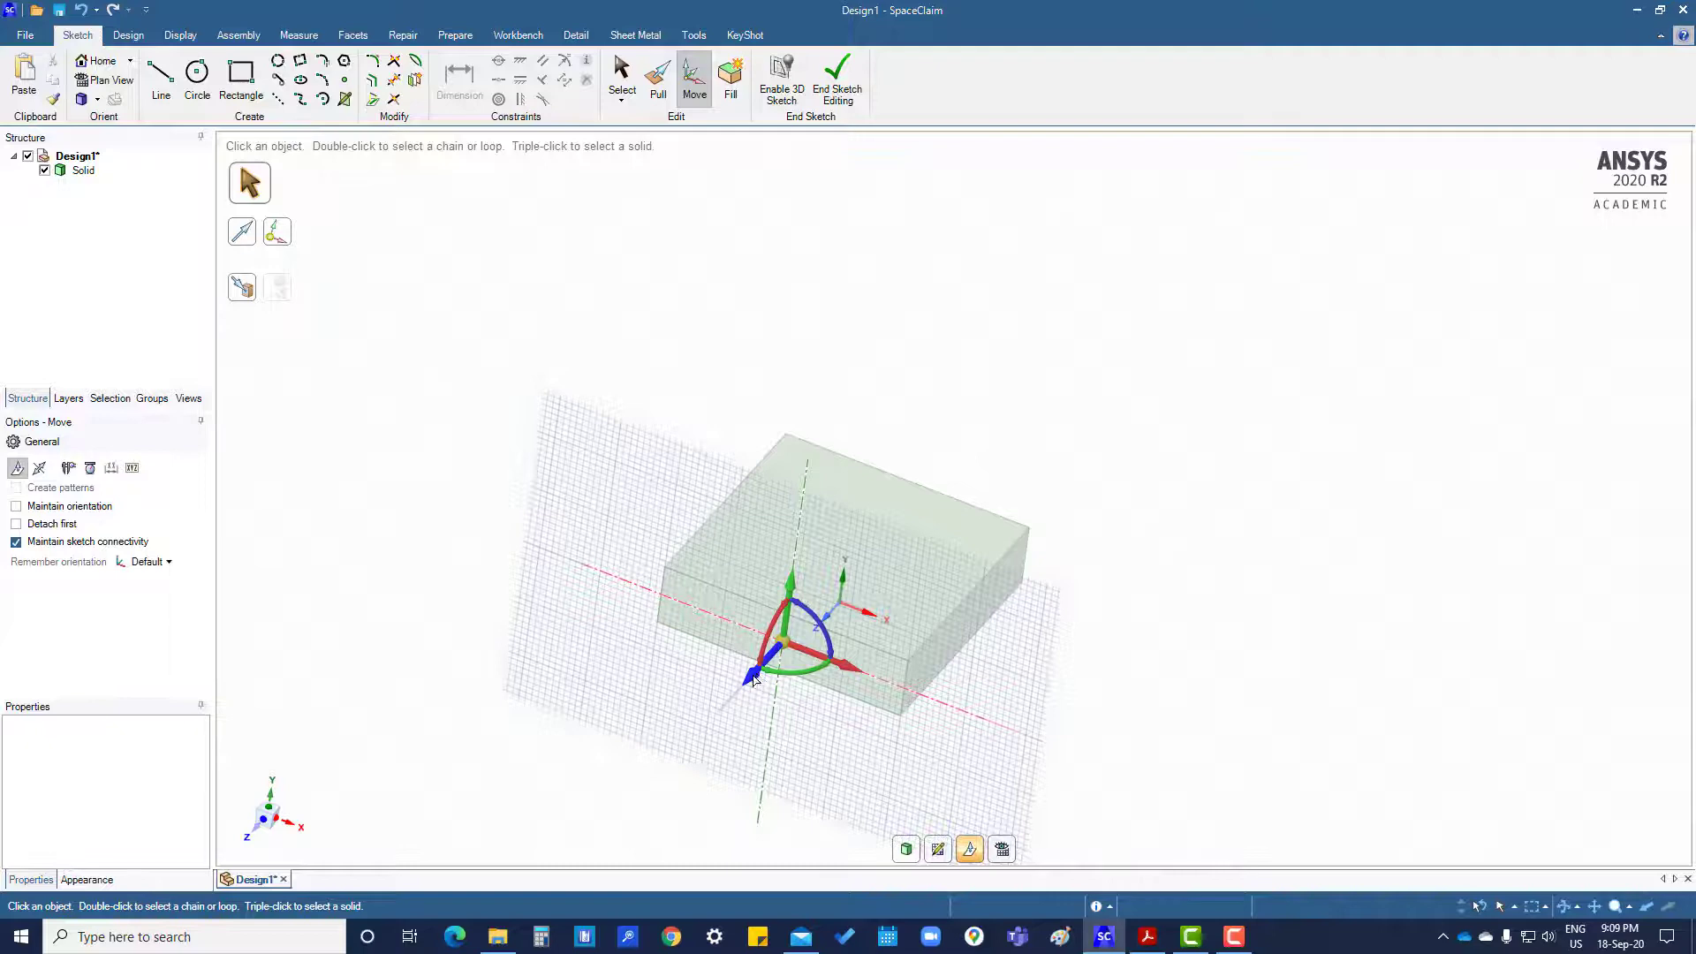
mouse_move(753, 679)
left_mouse_down()
mouse_move(713, 706)
mouse_move(724, 693)
left_mouse_up()
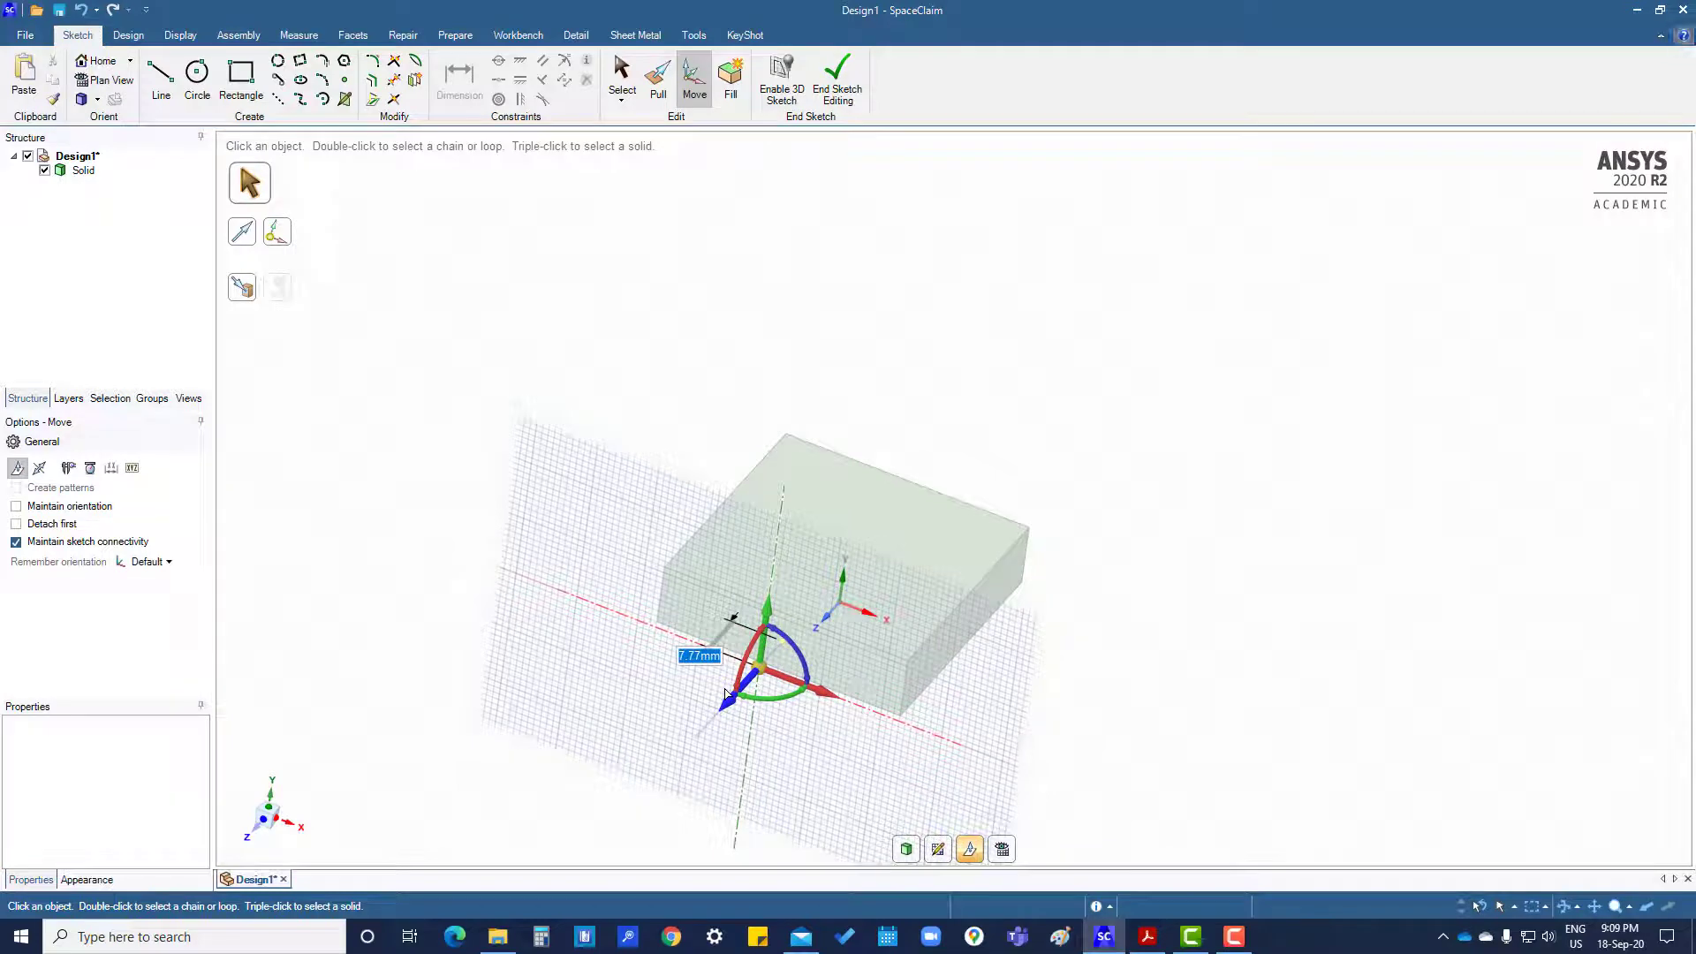
type("10")
key("Return")
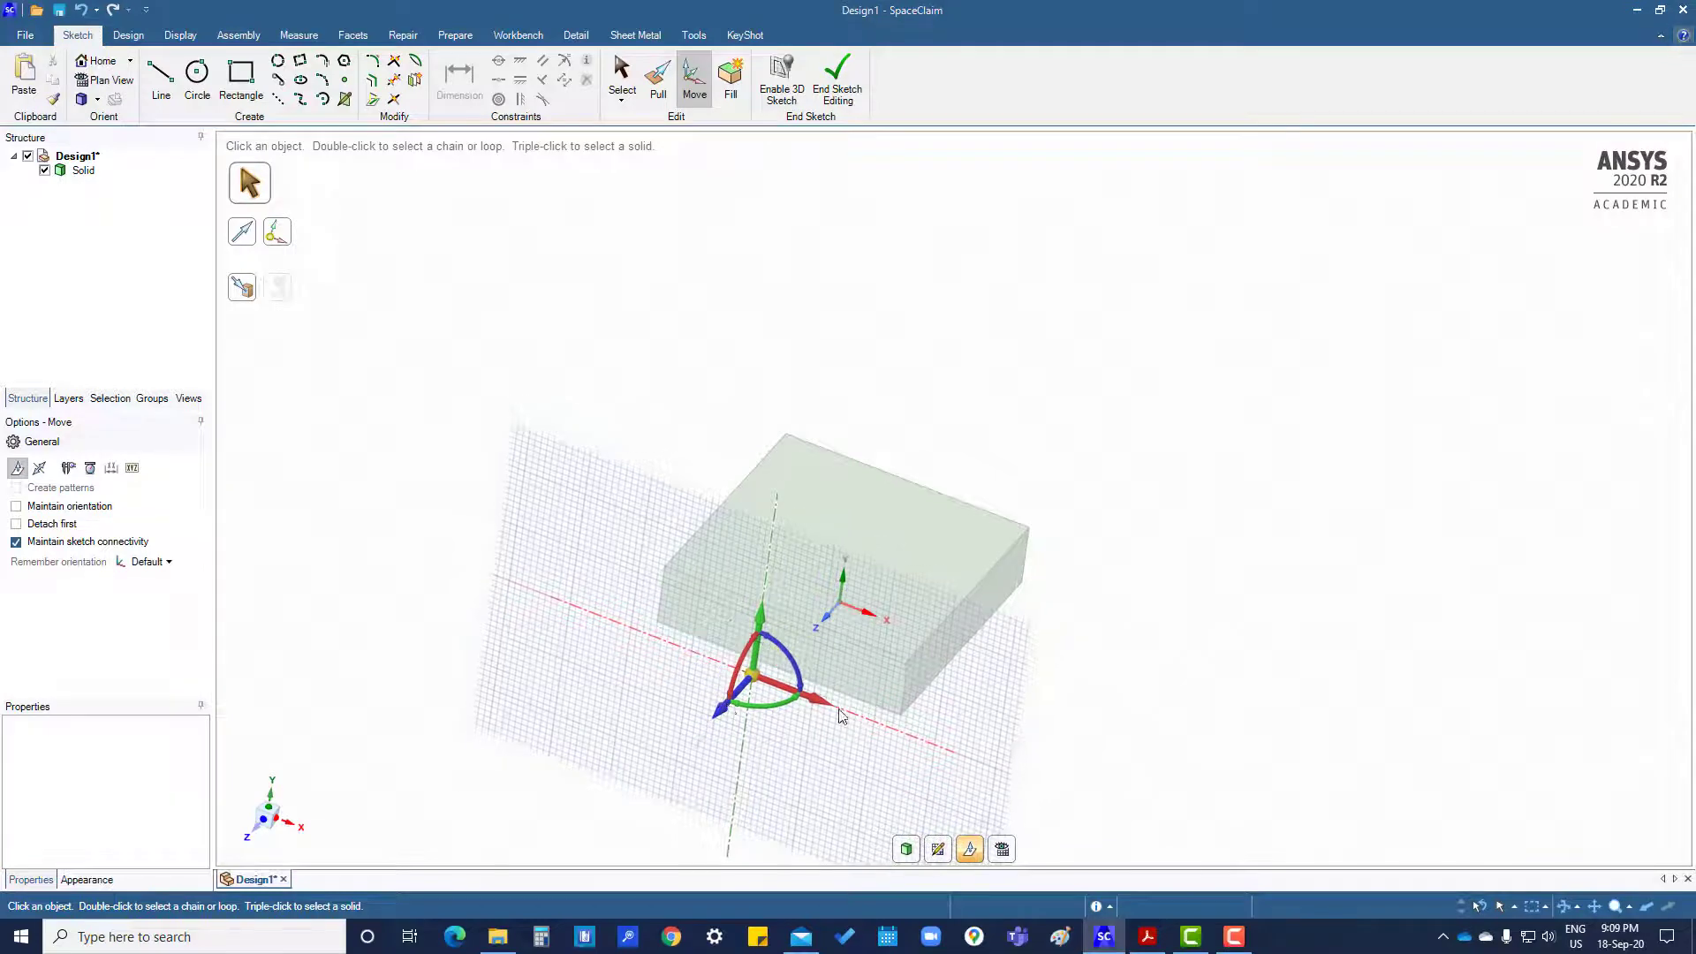
left_click(975, 855)
left_click(1003, 850)
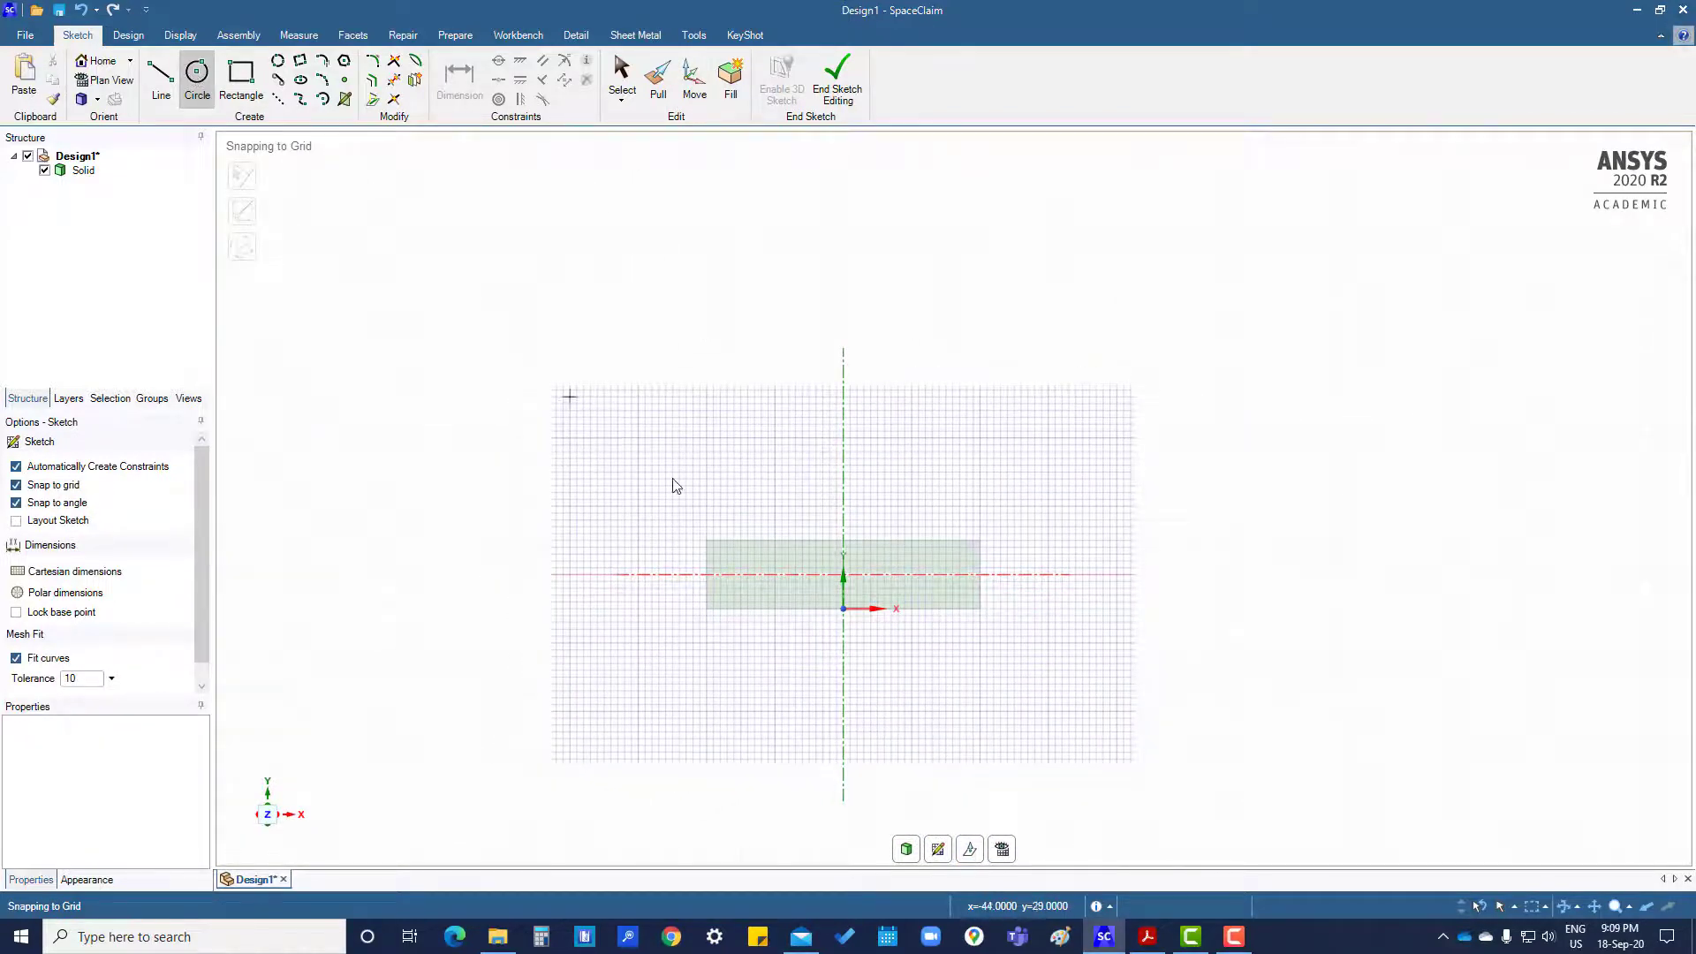
Draw a circle centred on the vertical axis
left_click(843, 520)
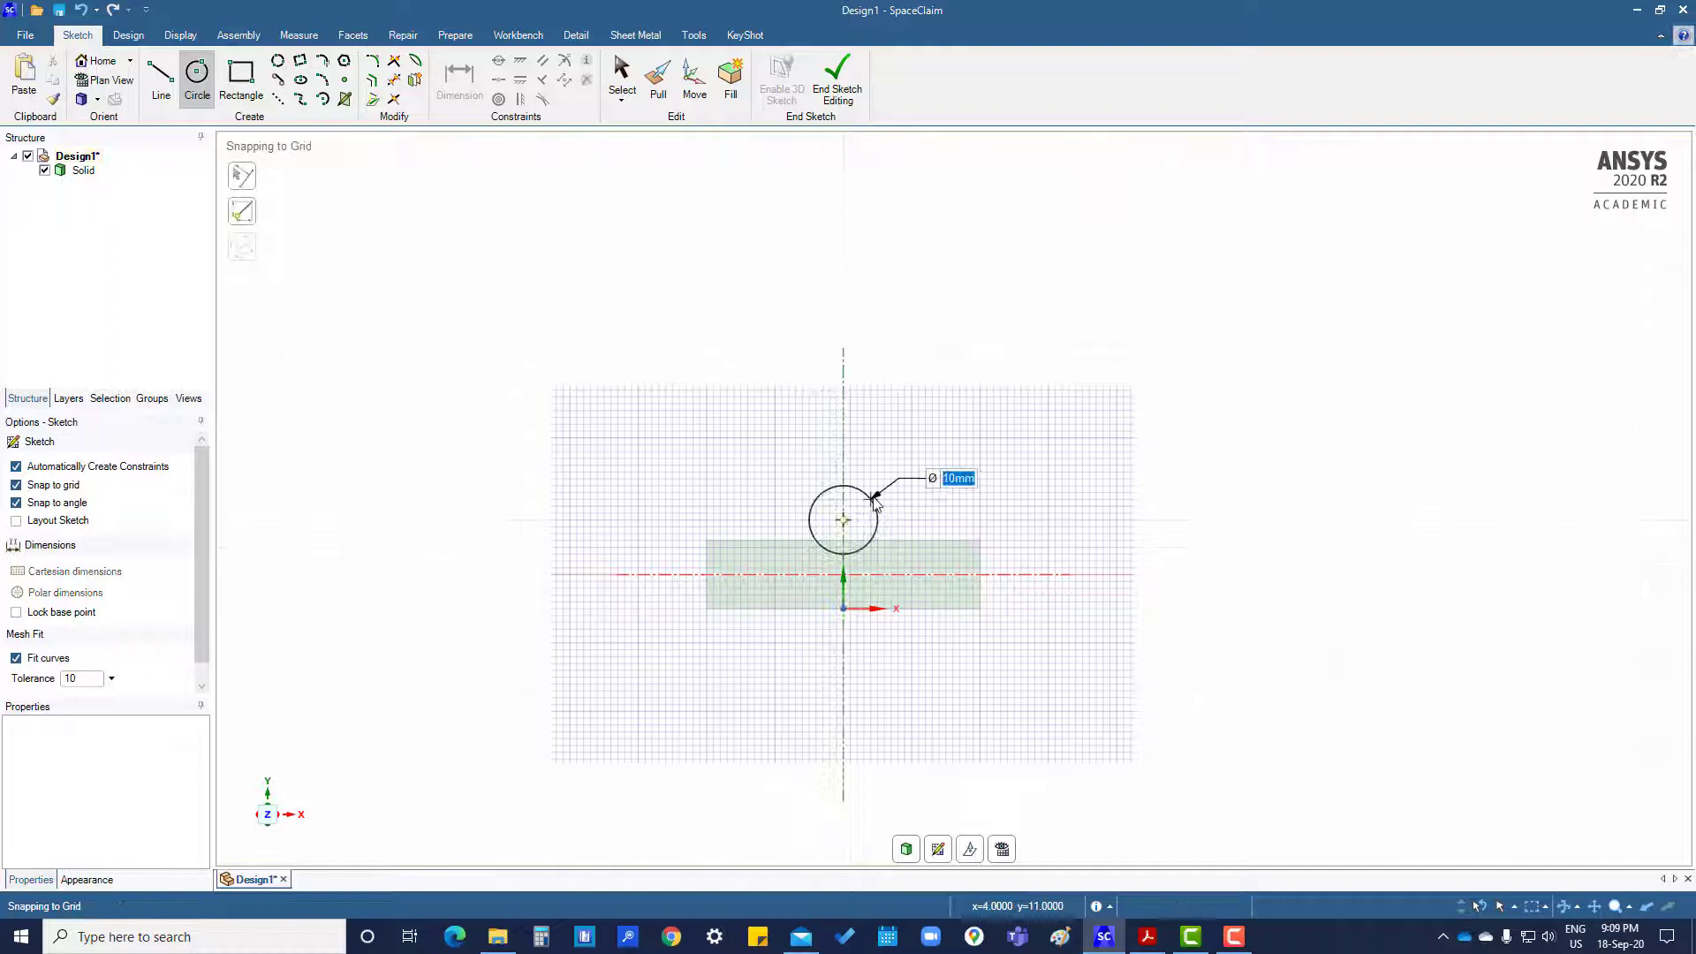
left_click(874, 502)
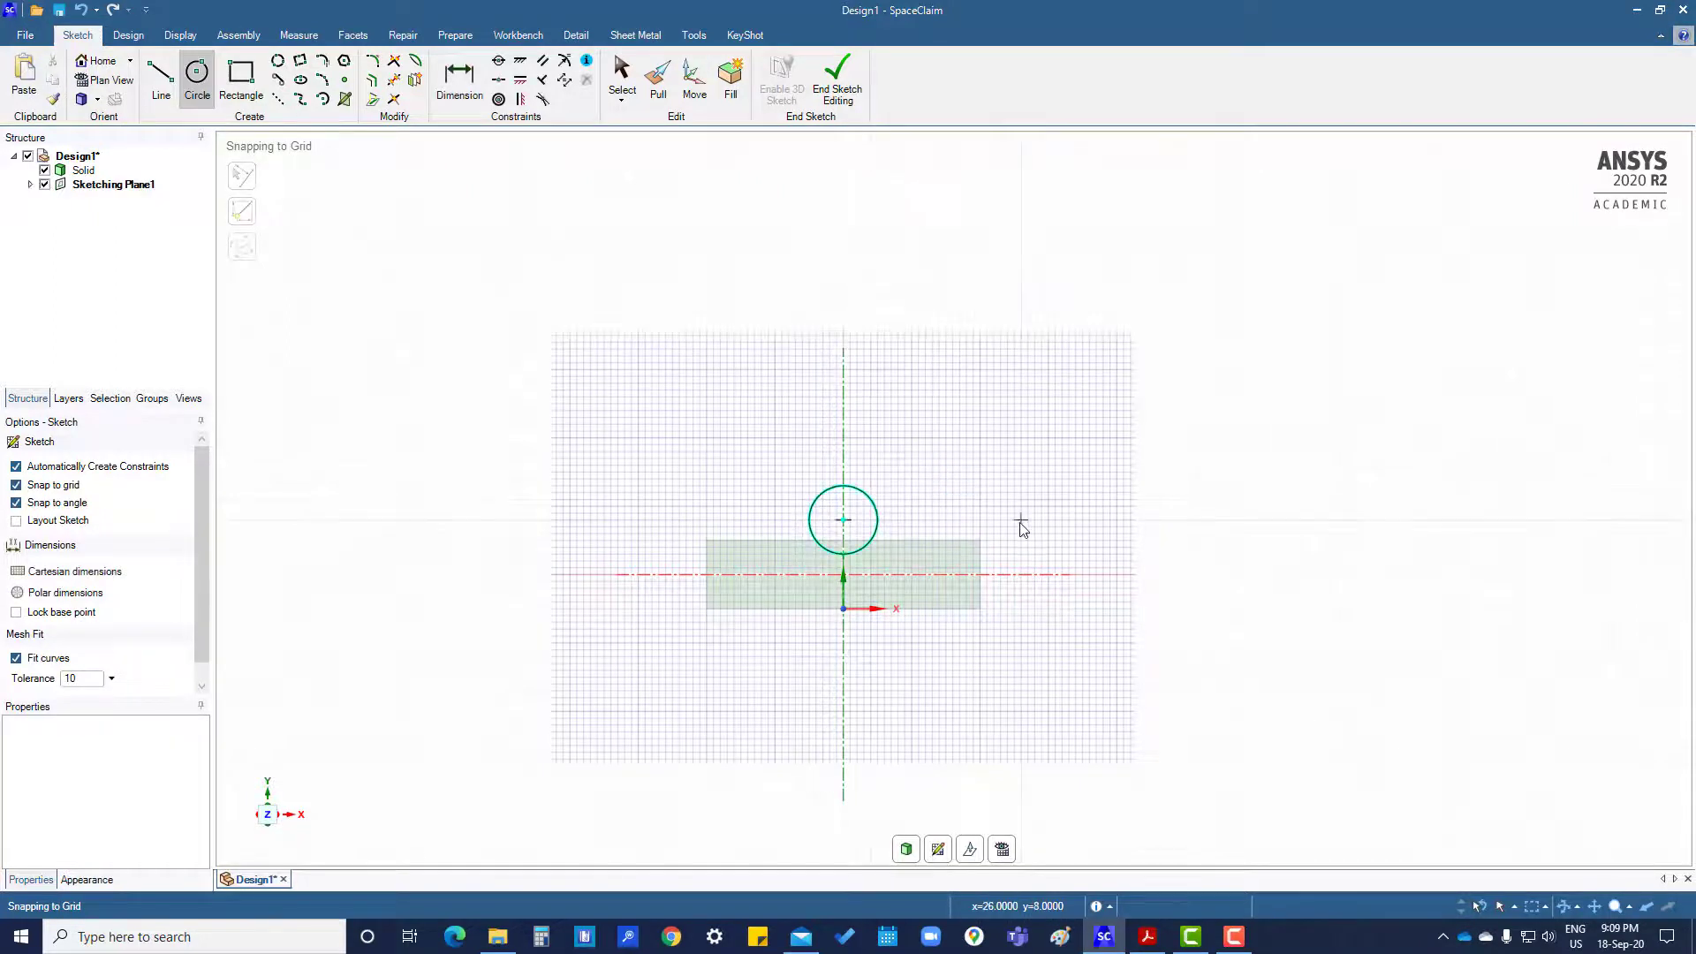
key("Escape")
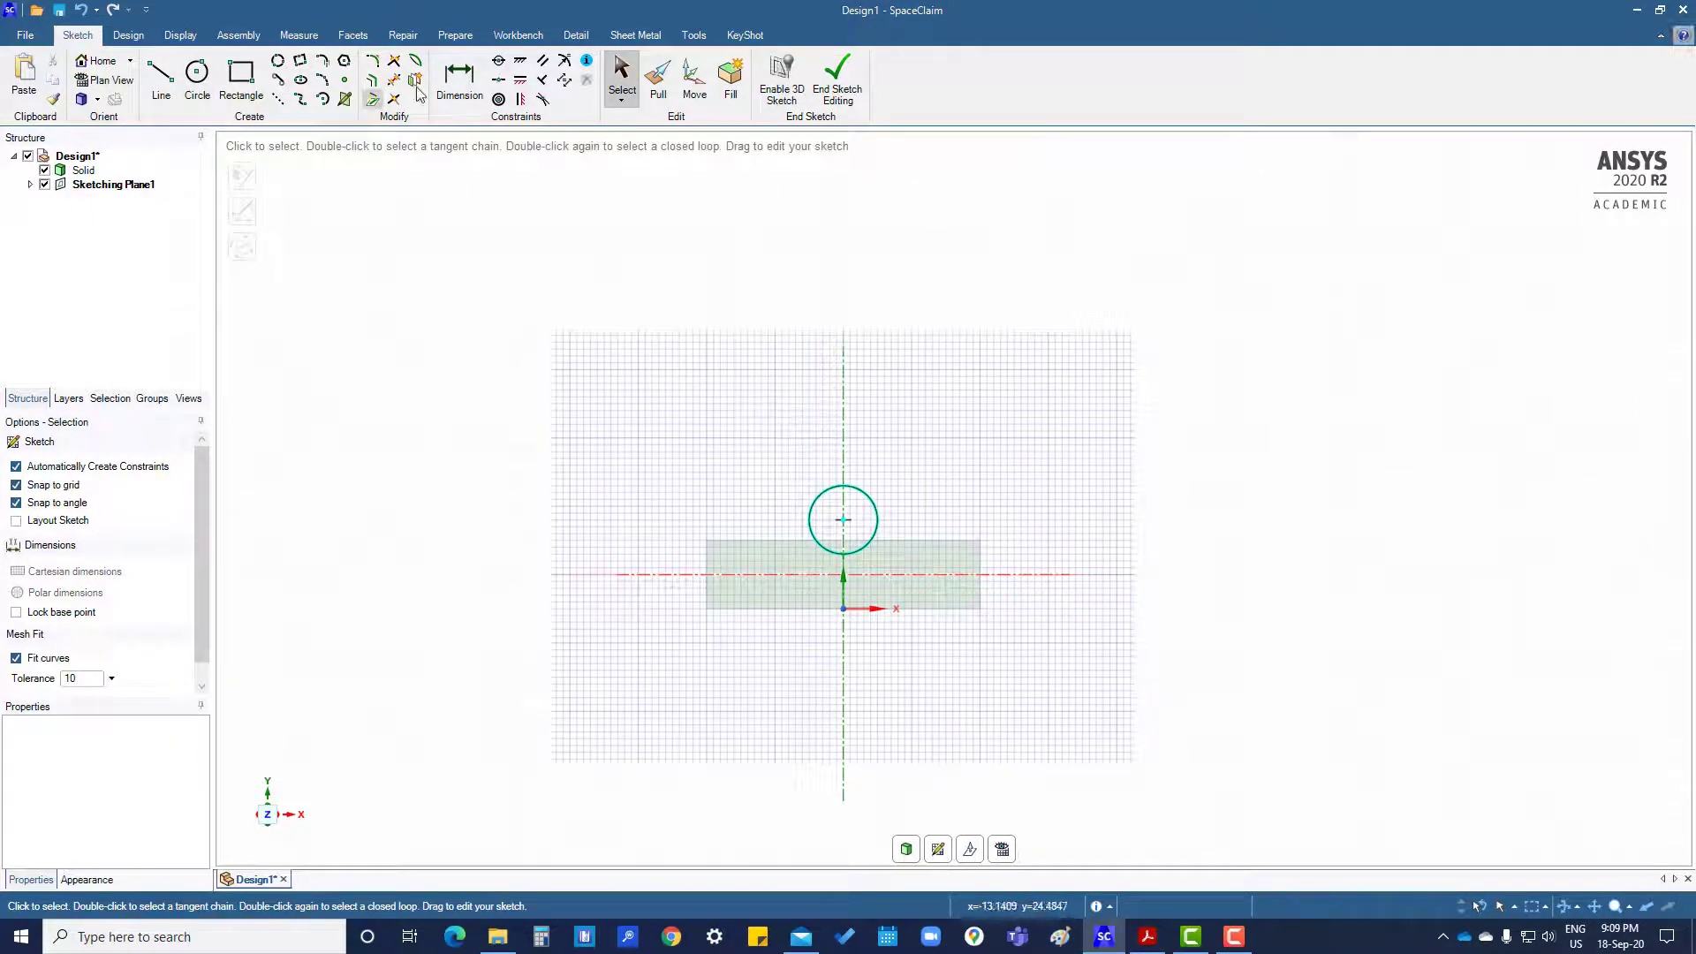
Dimension the circle 8 mm above the horizontal axis and Ø10 mm, then end the sketch
left_click(459, 80)
left_click(843, 520)
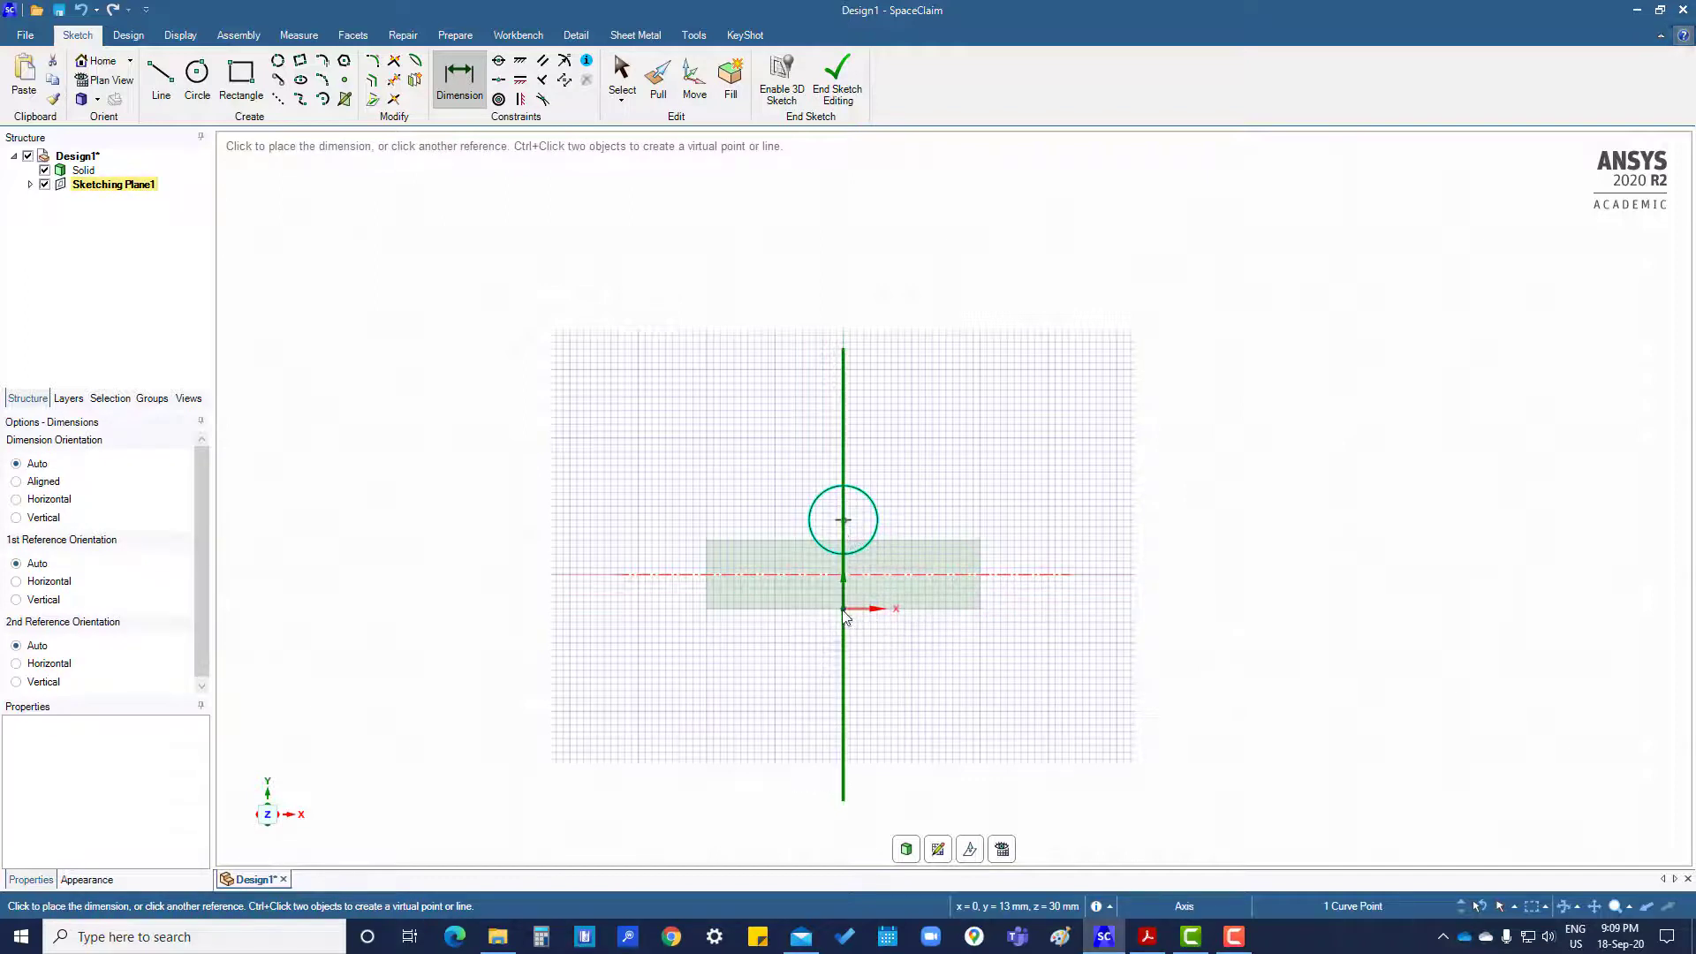
left_click(843, 614)
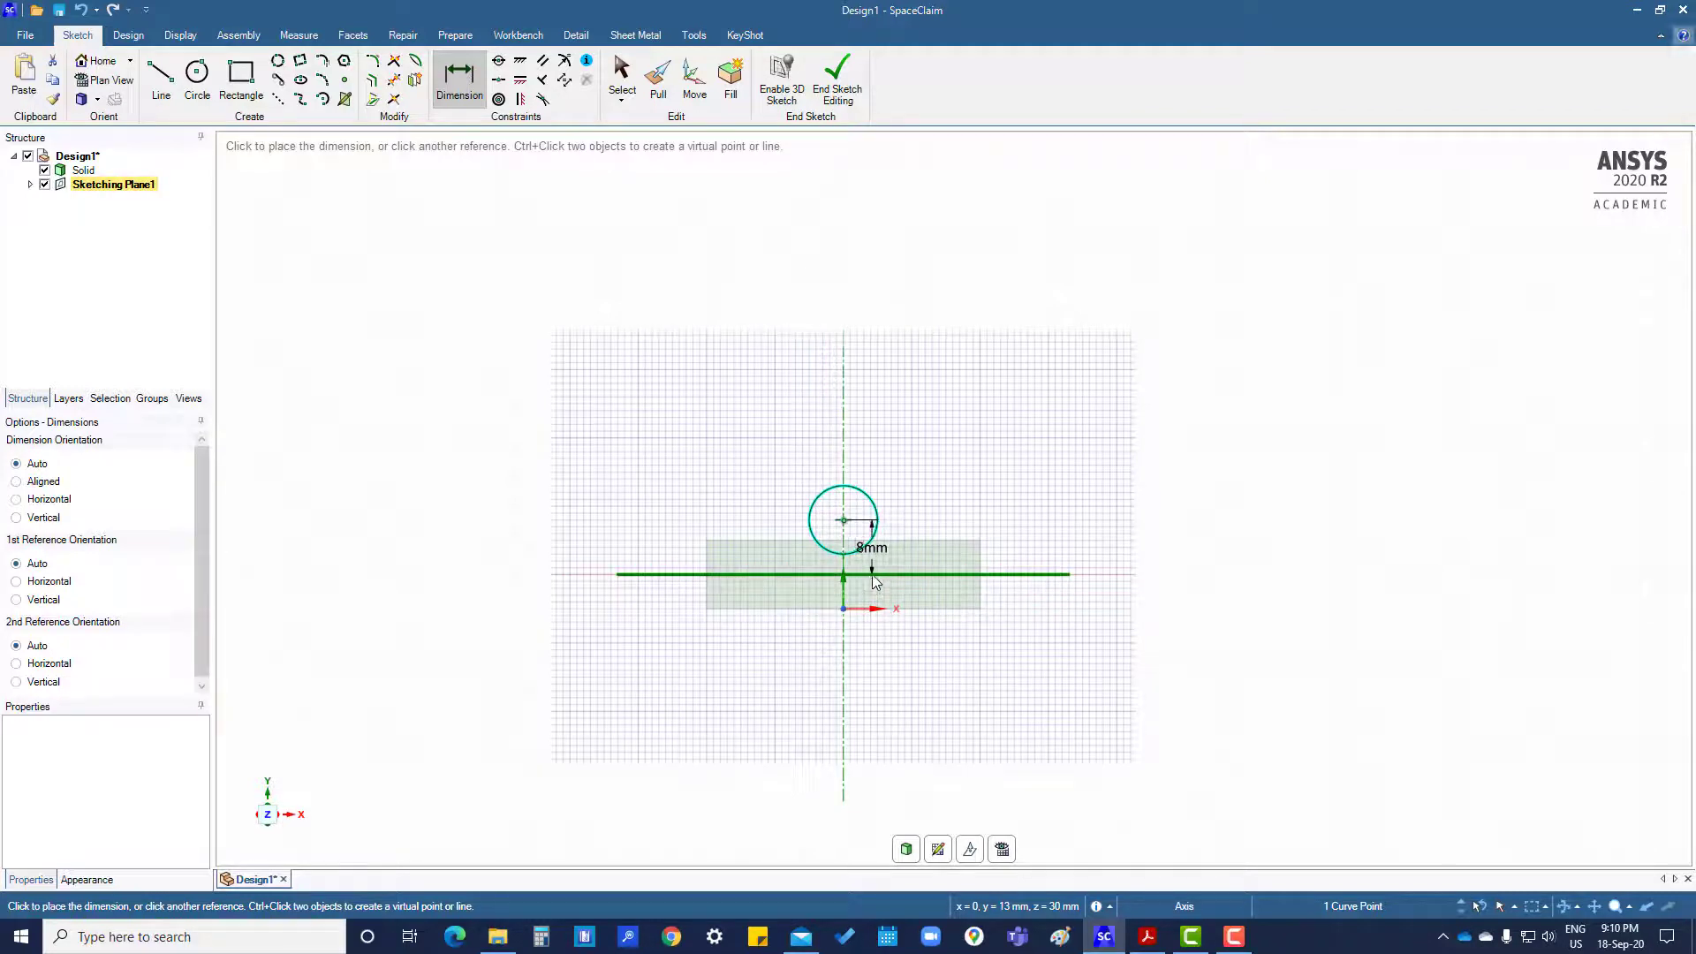
left_click(873, 576)
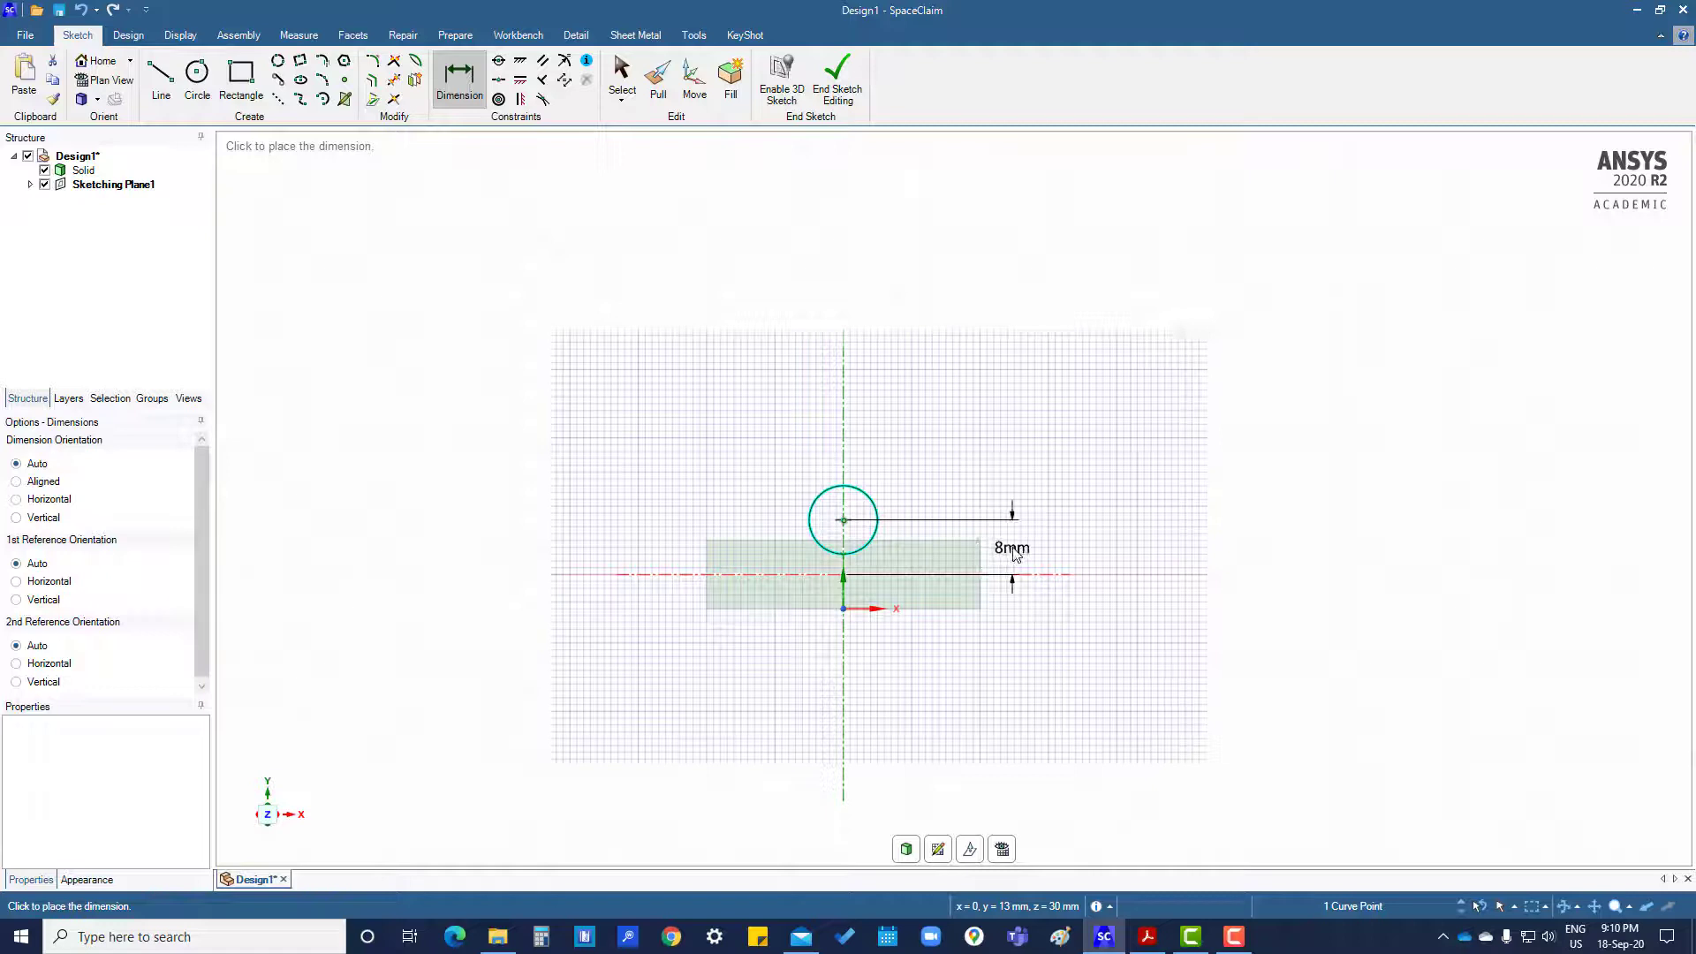
left_click(1015, 553)
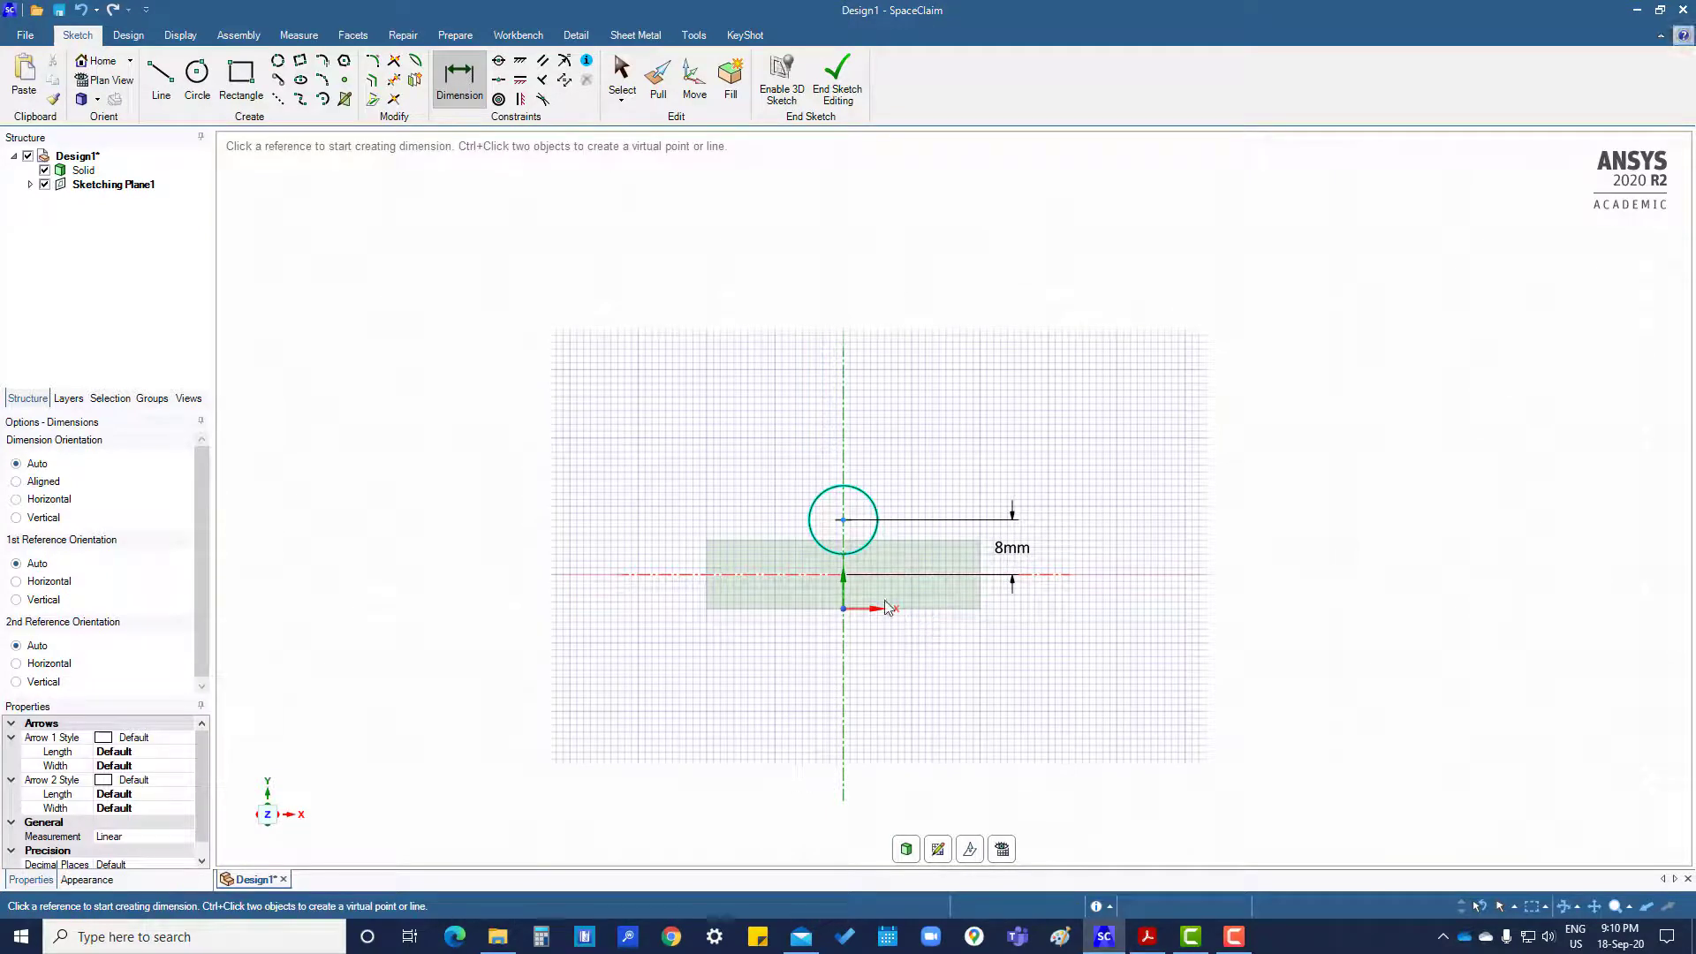
left_click(876, 530)
left_click(892, 506)
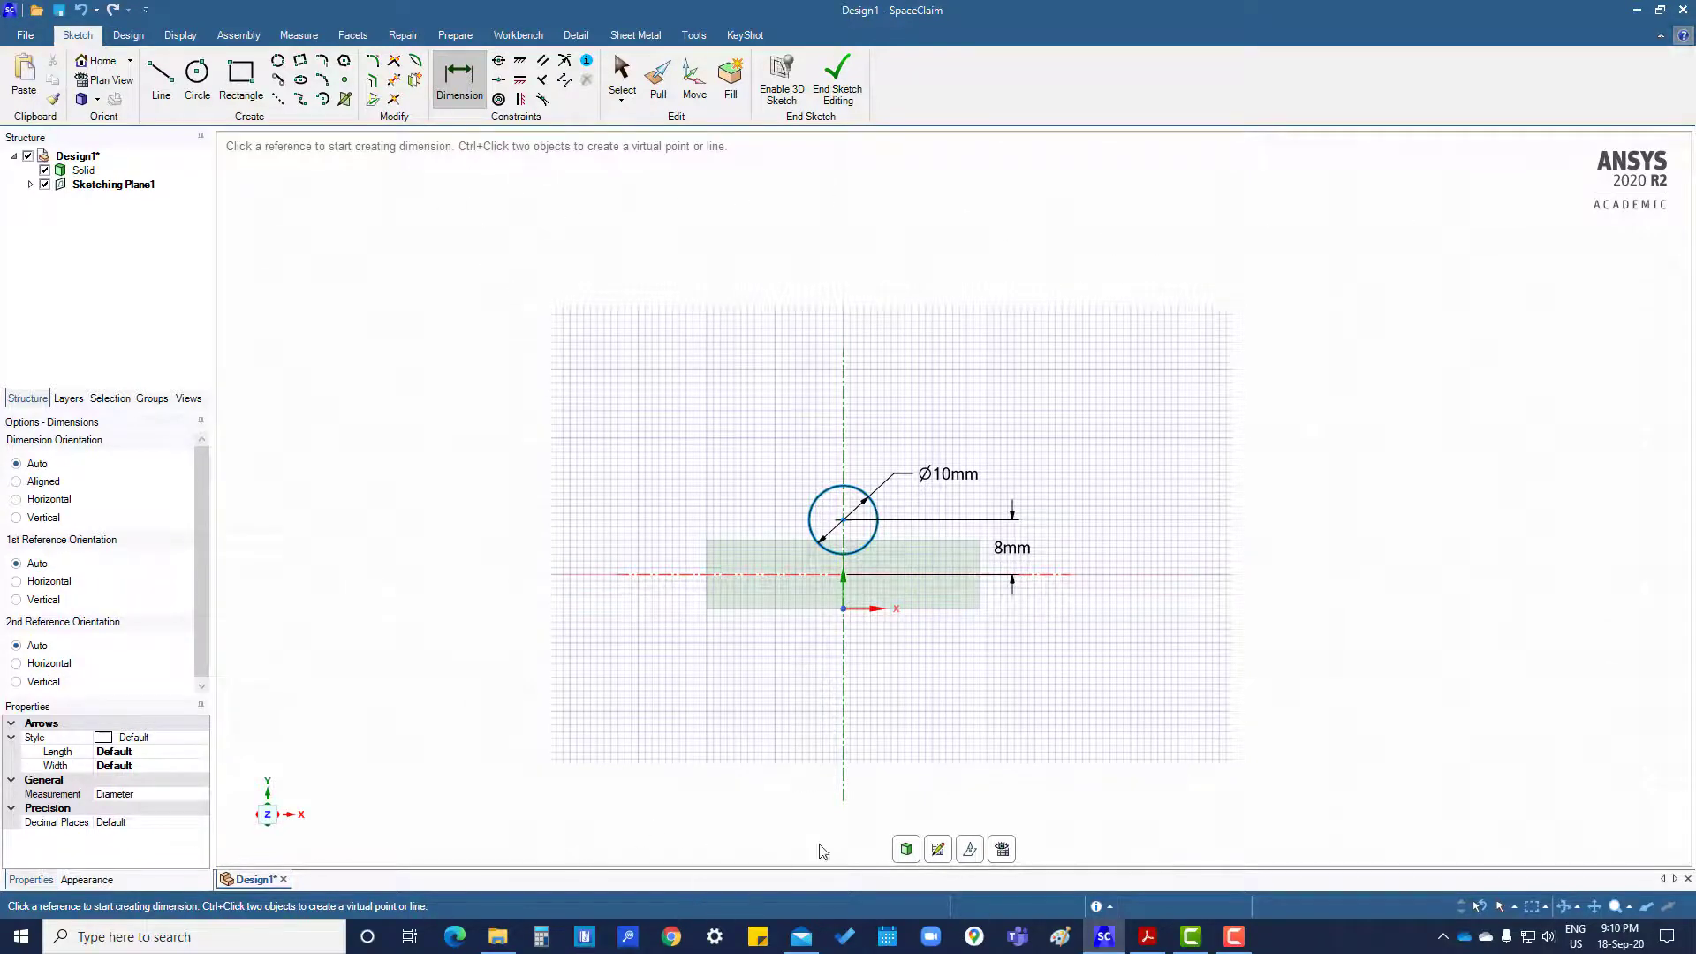
left_click(908, 849)
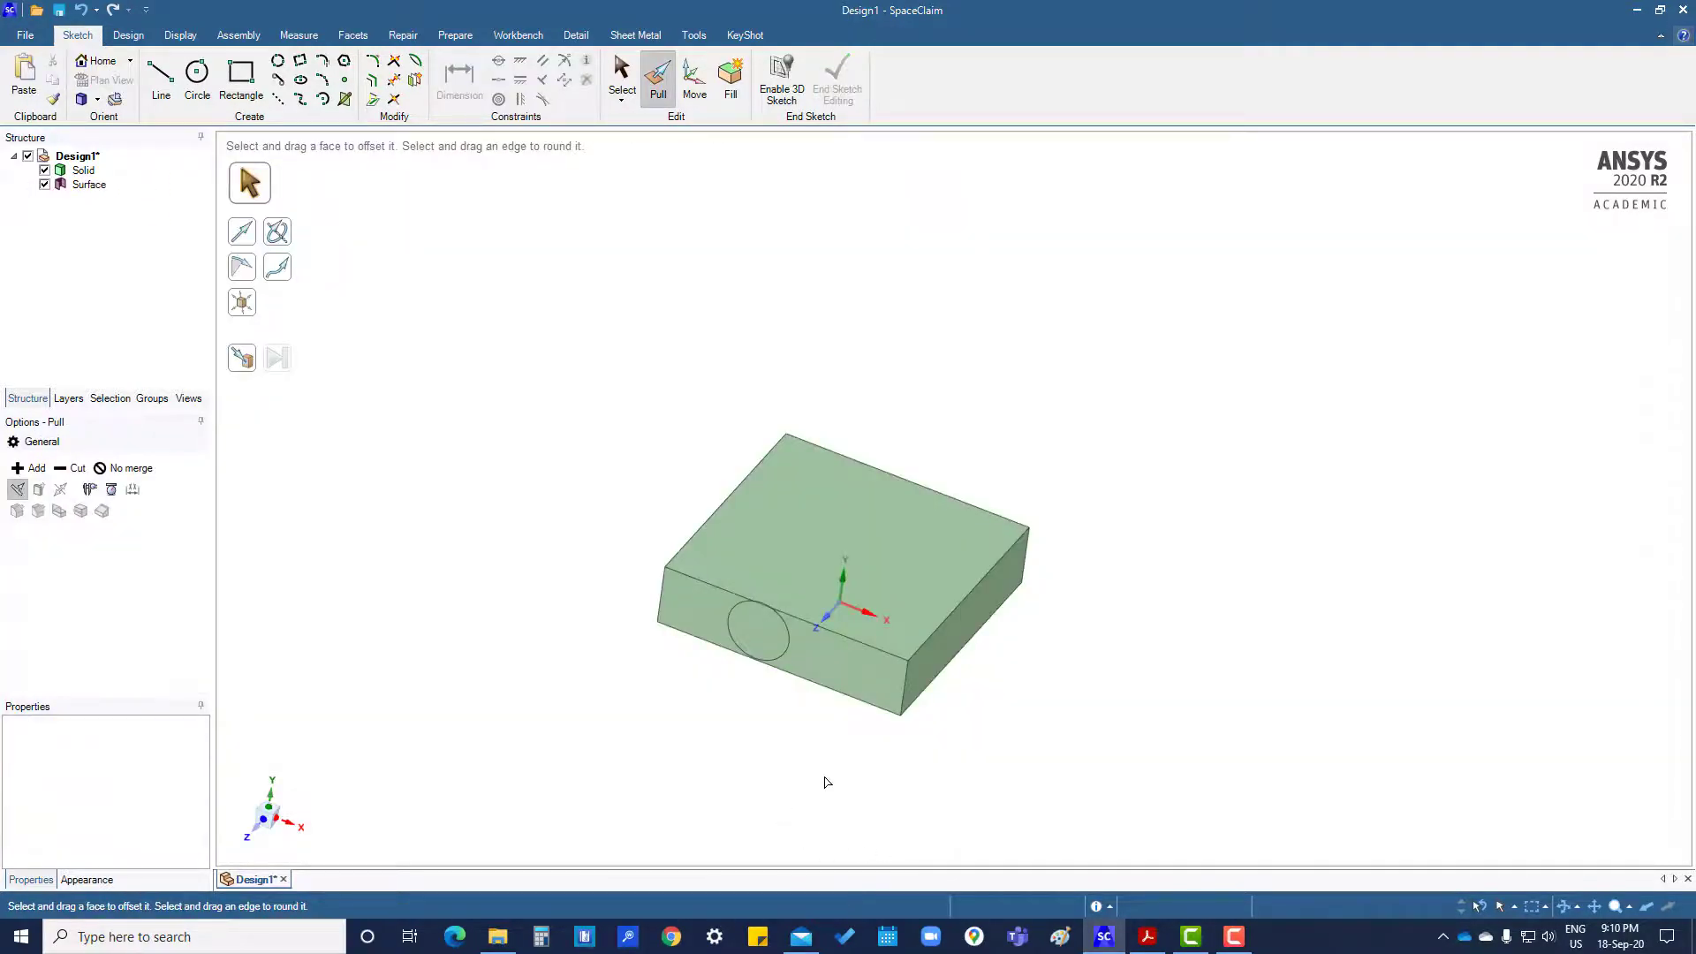
middle_click_drag(827, 783, 691, 758)
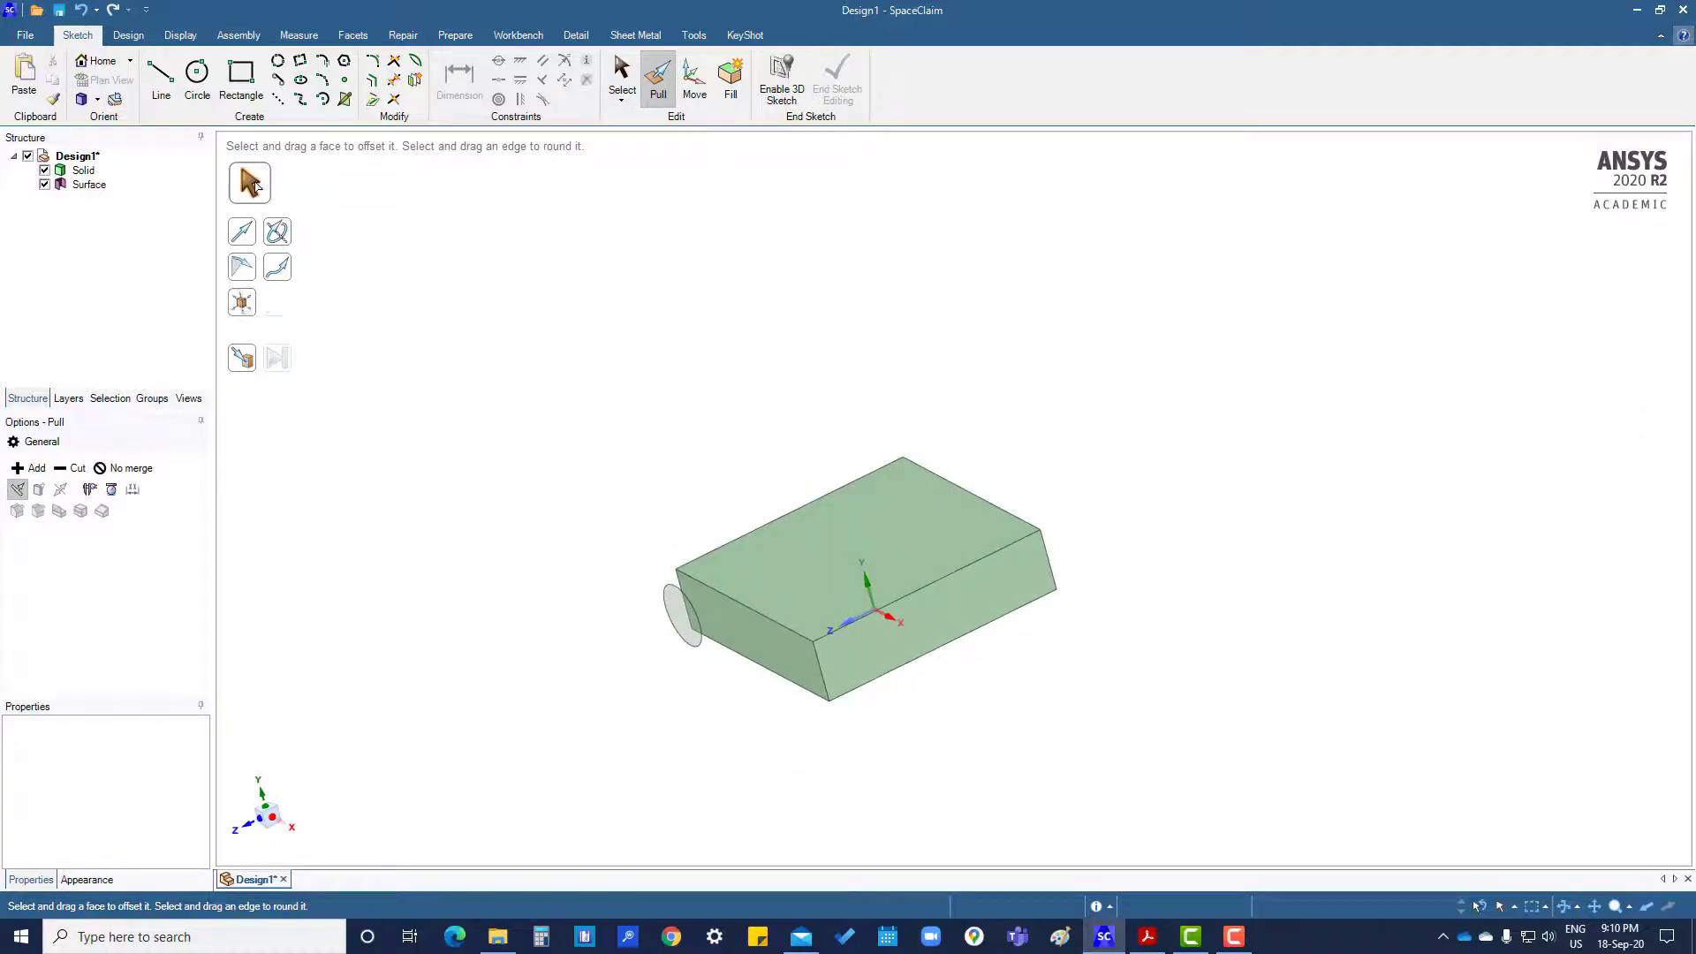
left_click(42, 466)
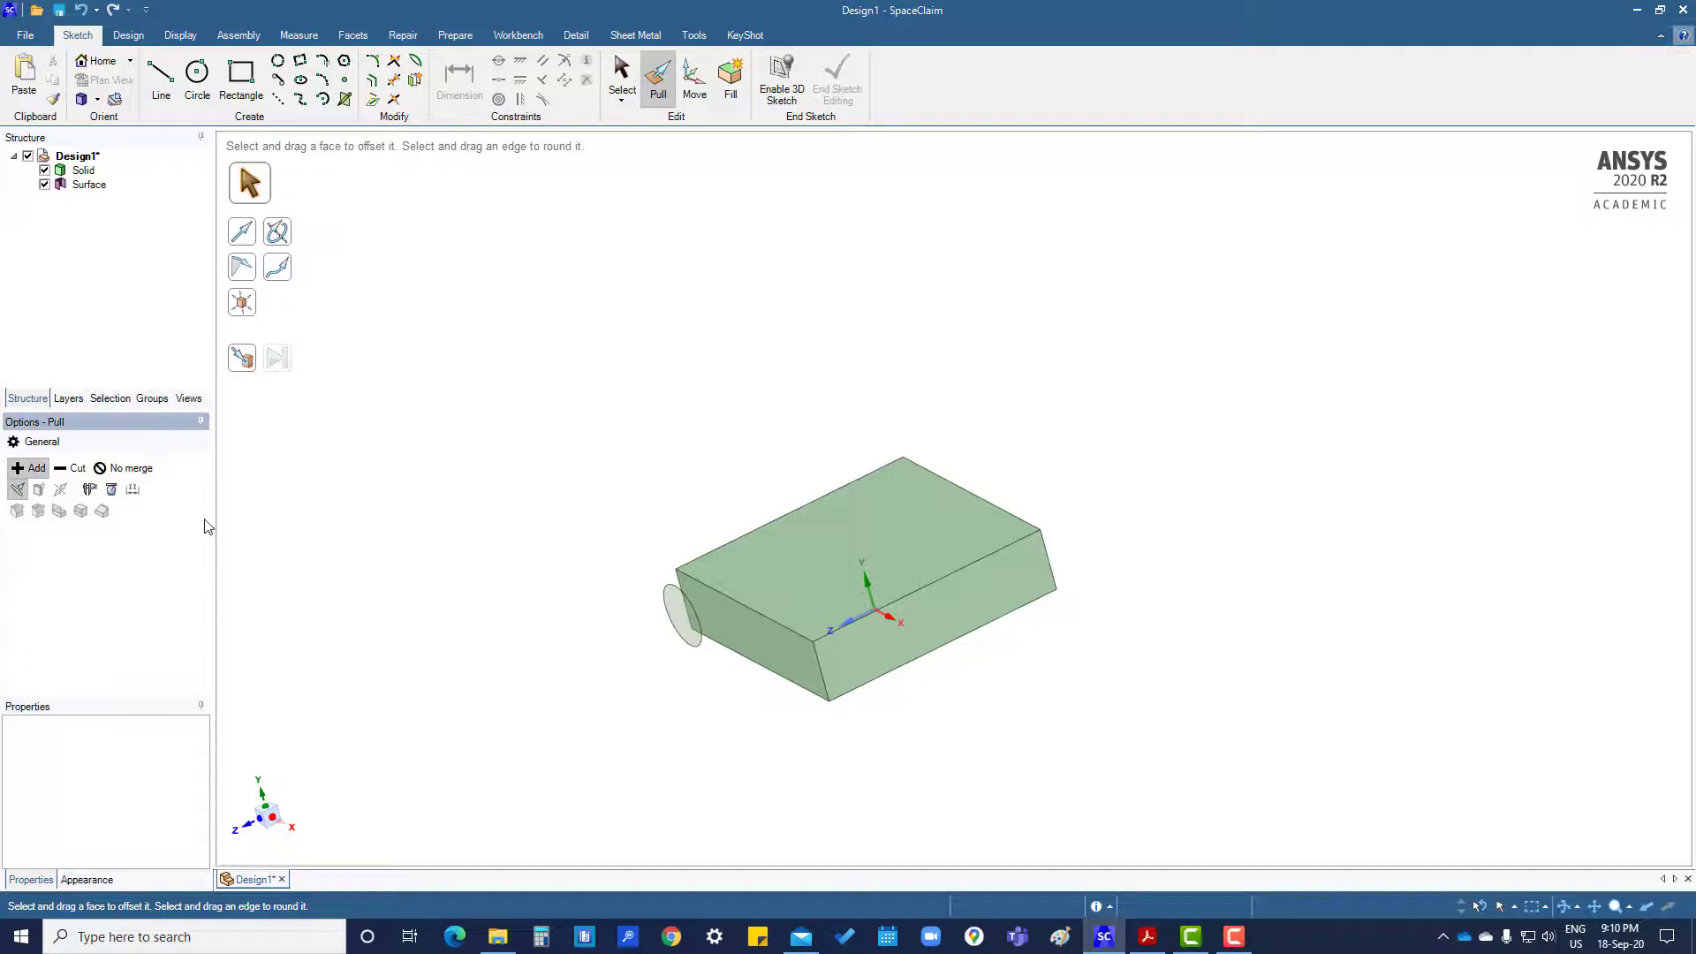
left_click(690, 624)
left_click_drag(688, 624, 1025, 484)
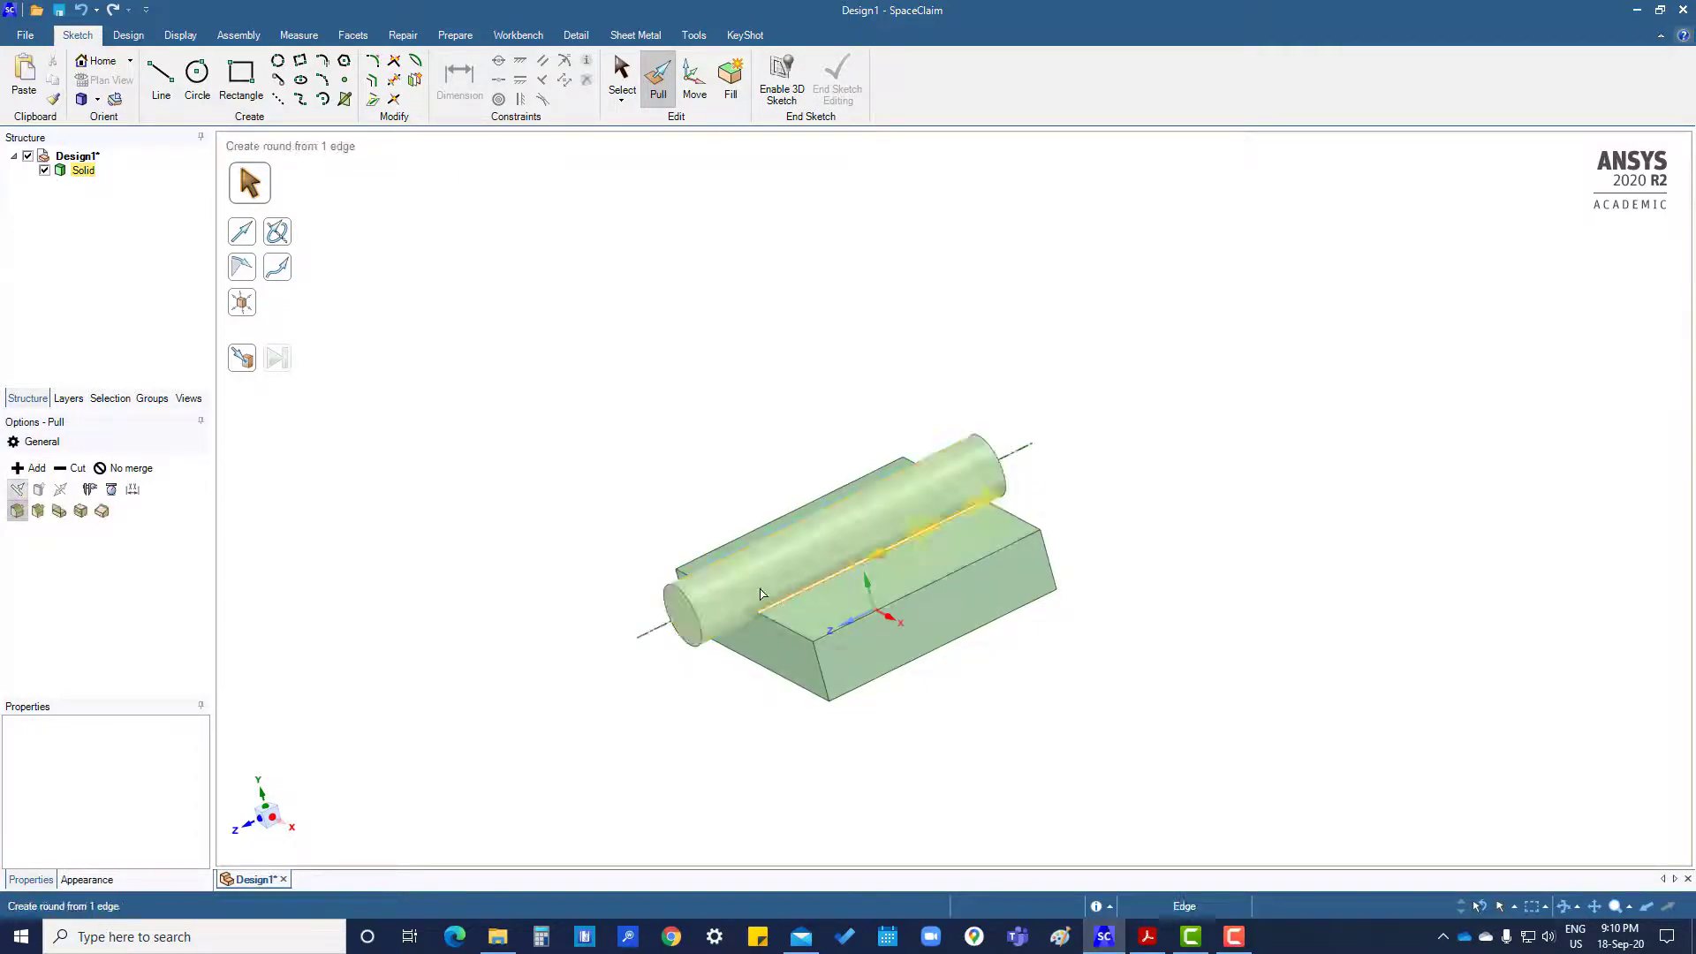
middle_click_drag(796, 508, 556, 730)
left_click(482, 781)
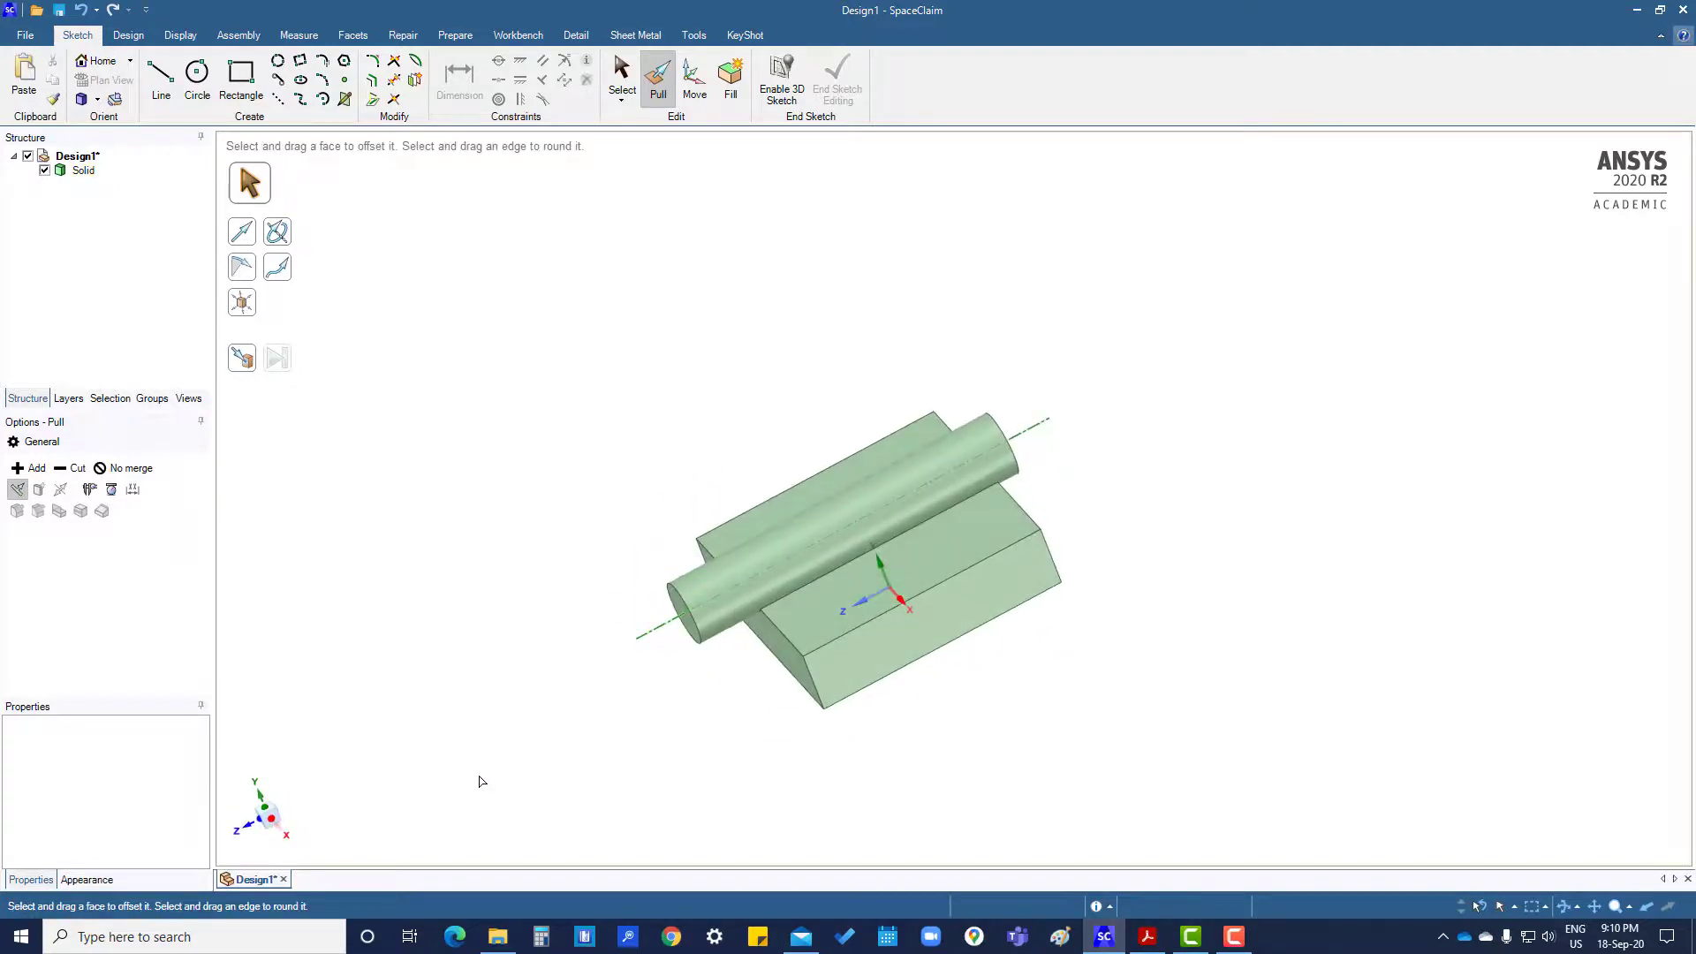
key("ctrl+z")
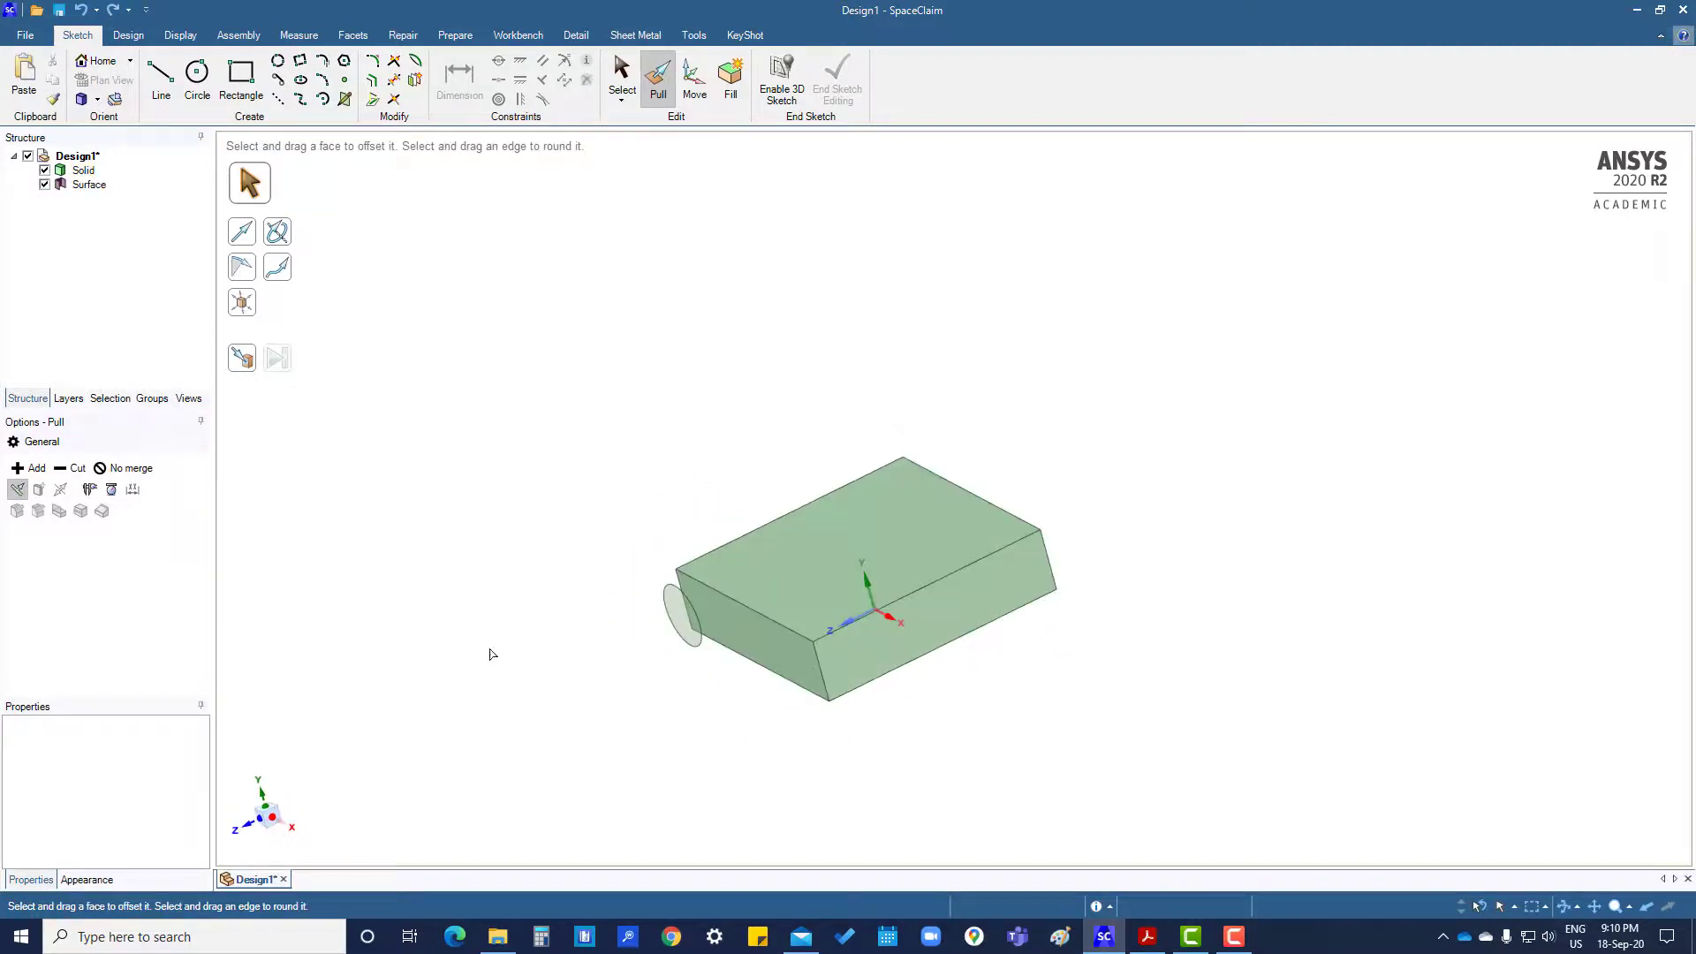
left_click(678, 612)
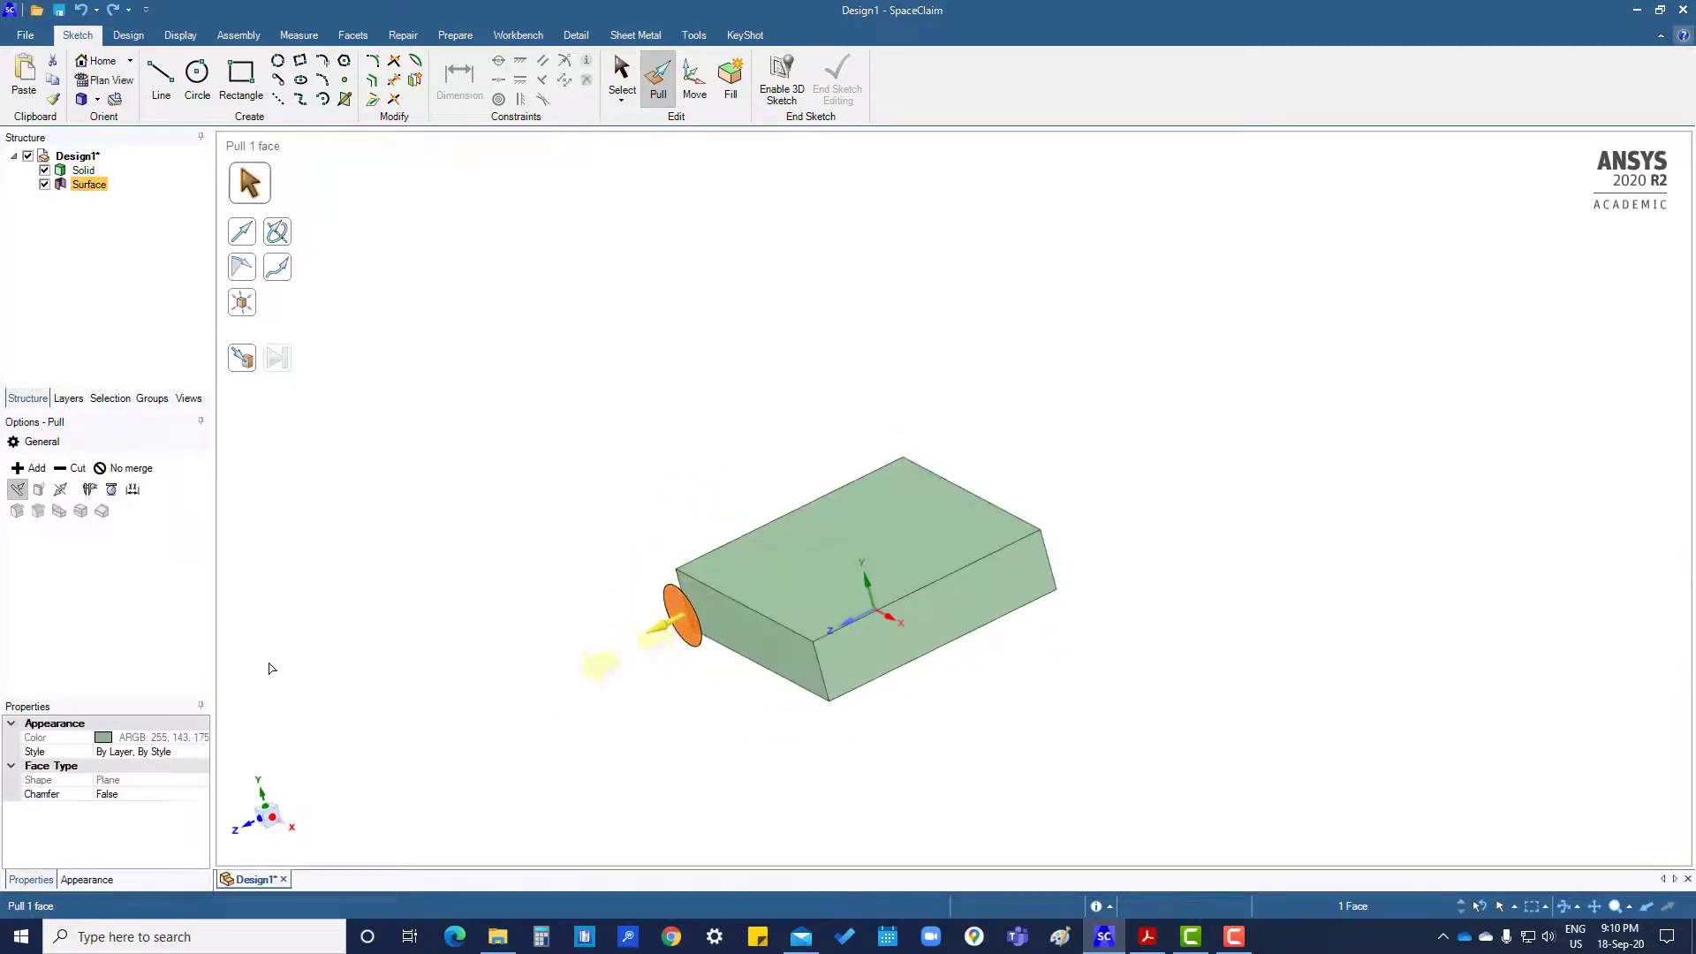
left_click(71, 468)
middle_click_drag(734, 359, 818, 341)
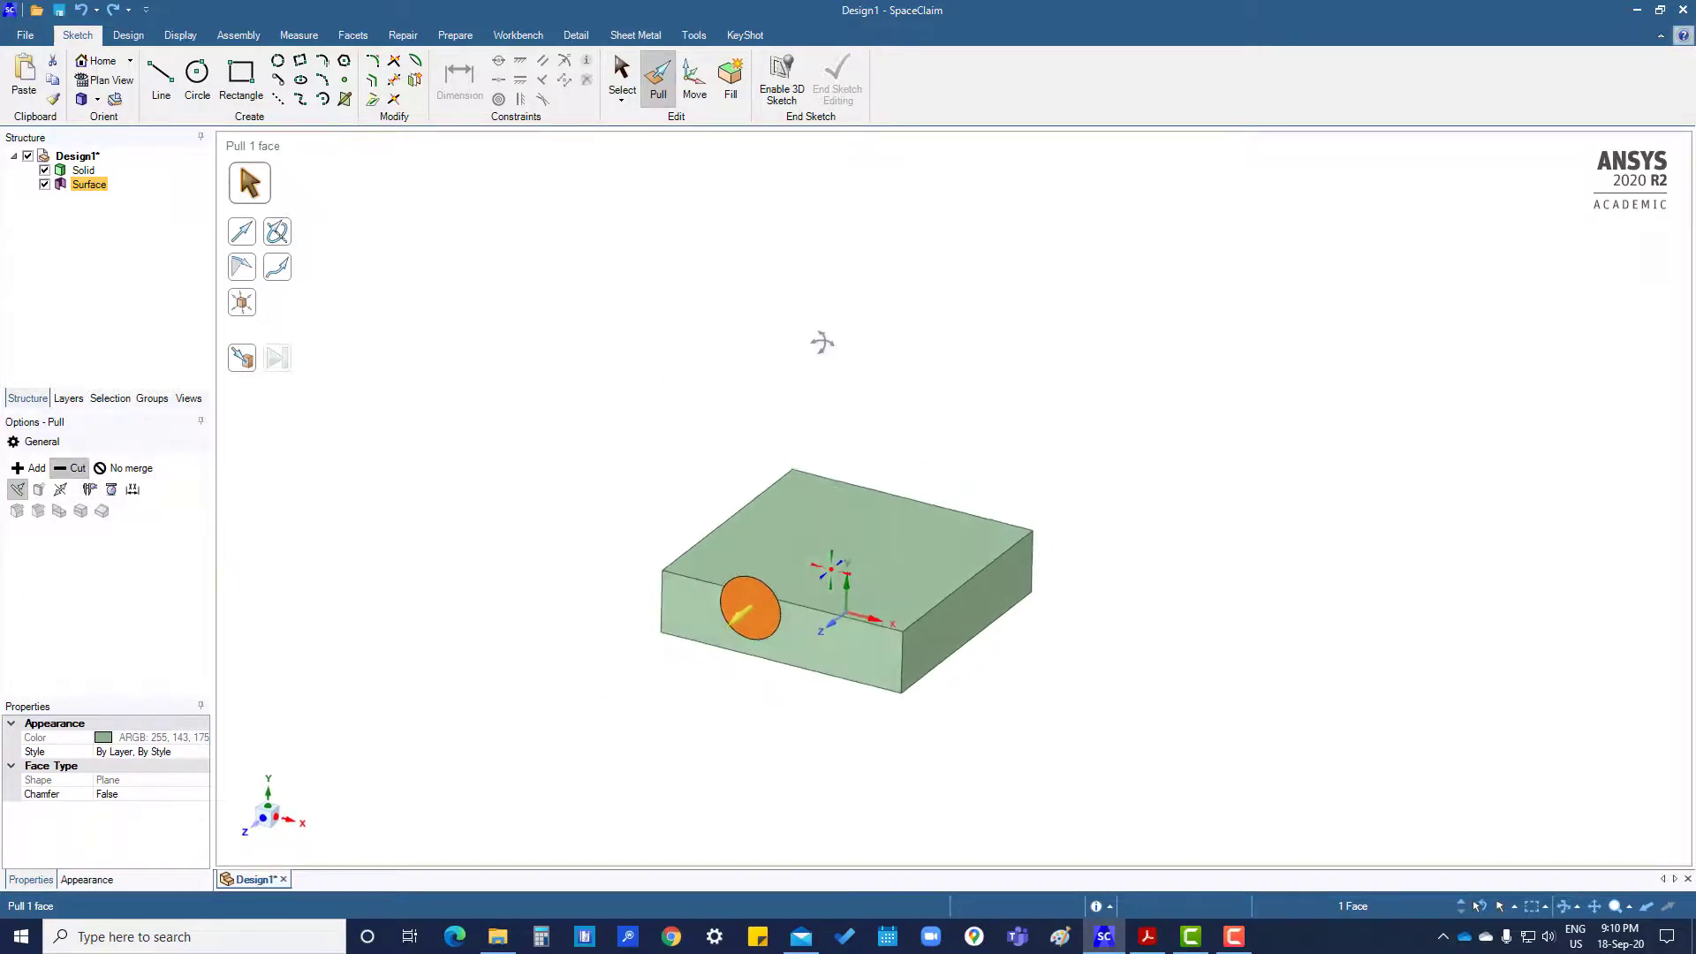
left_click_drag(769, 596, 972, 477)
left_click(735, 752)
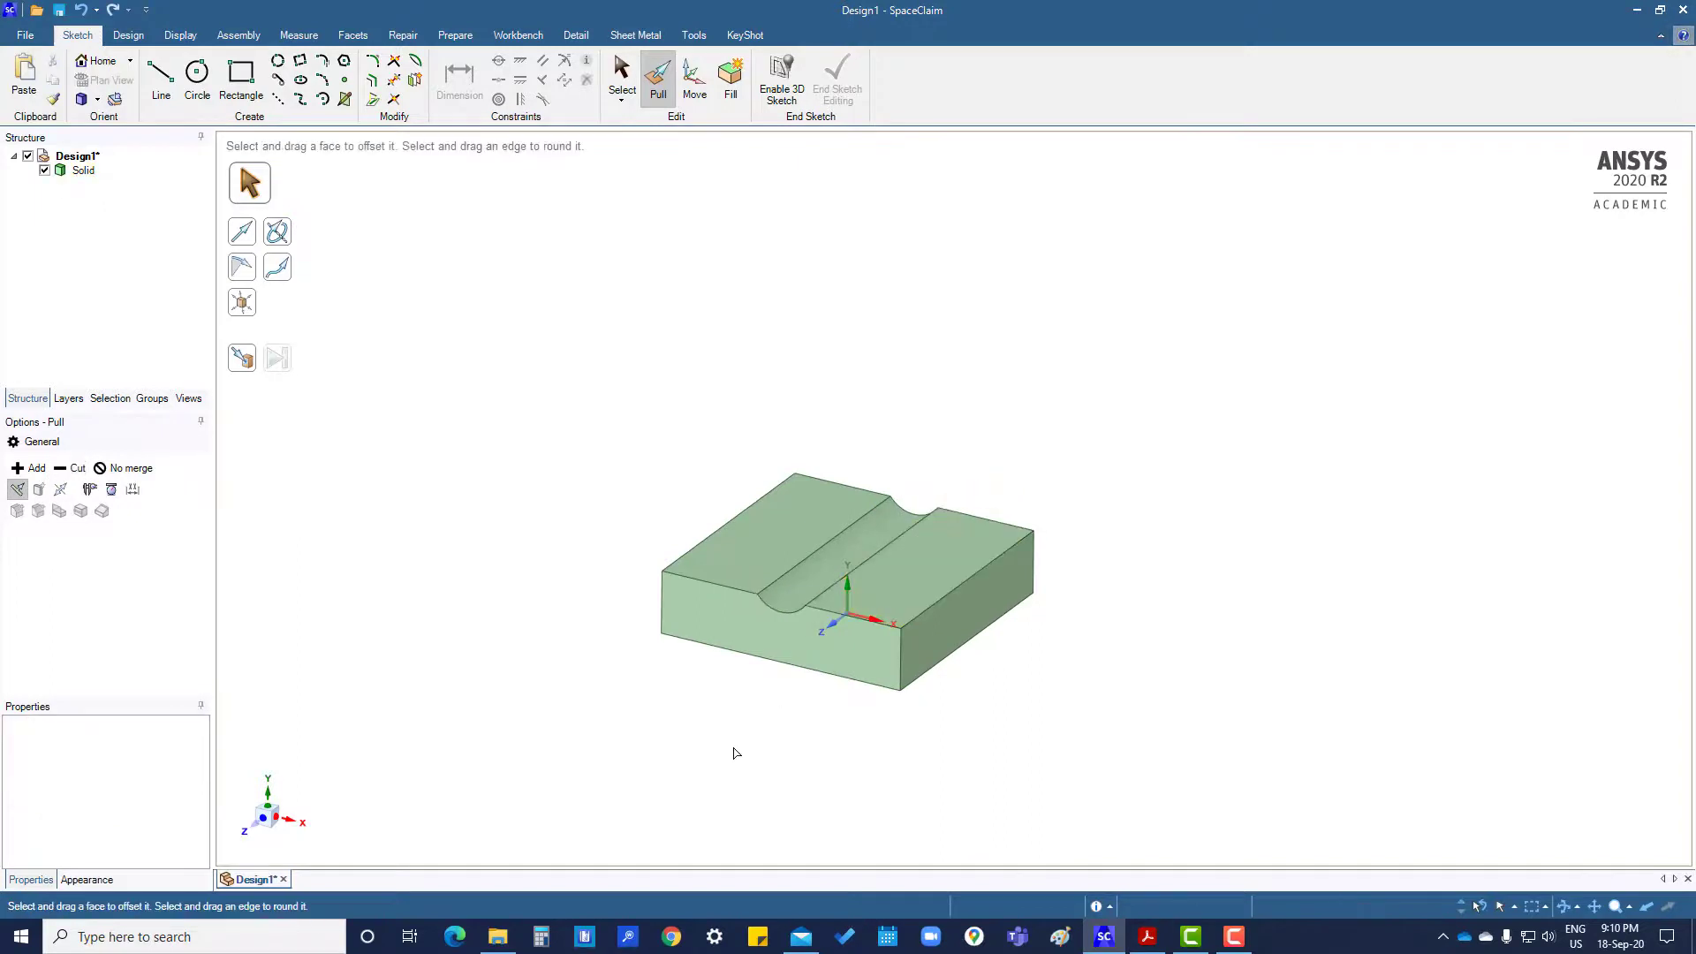
key("ctrl+z")
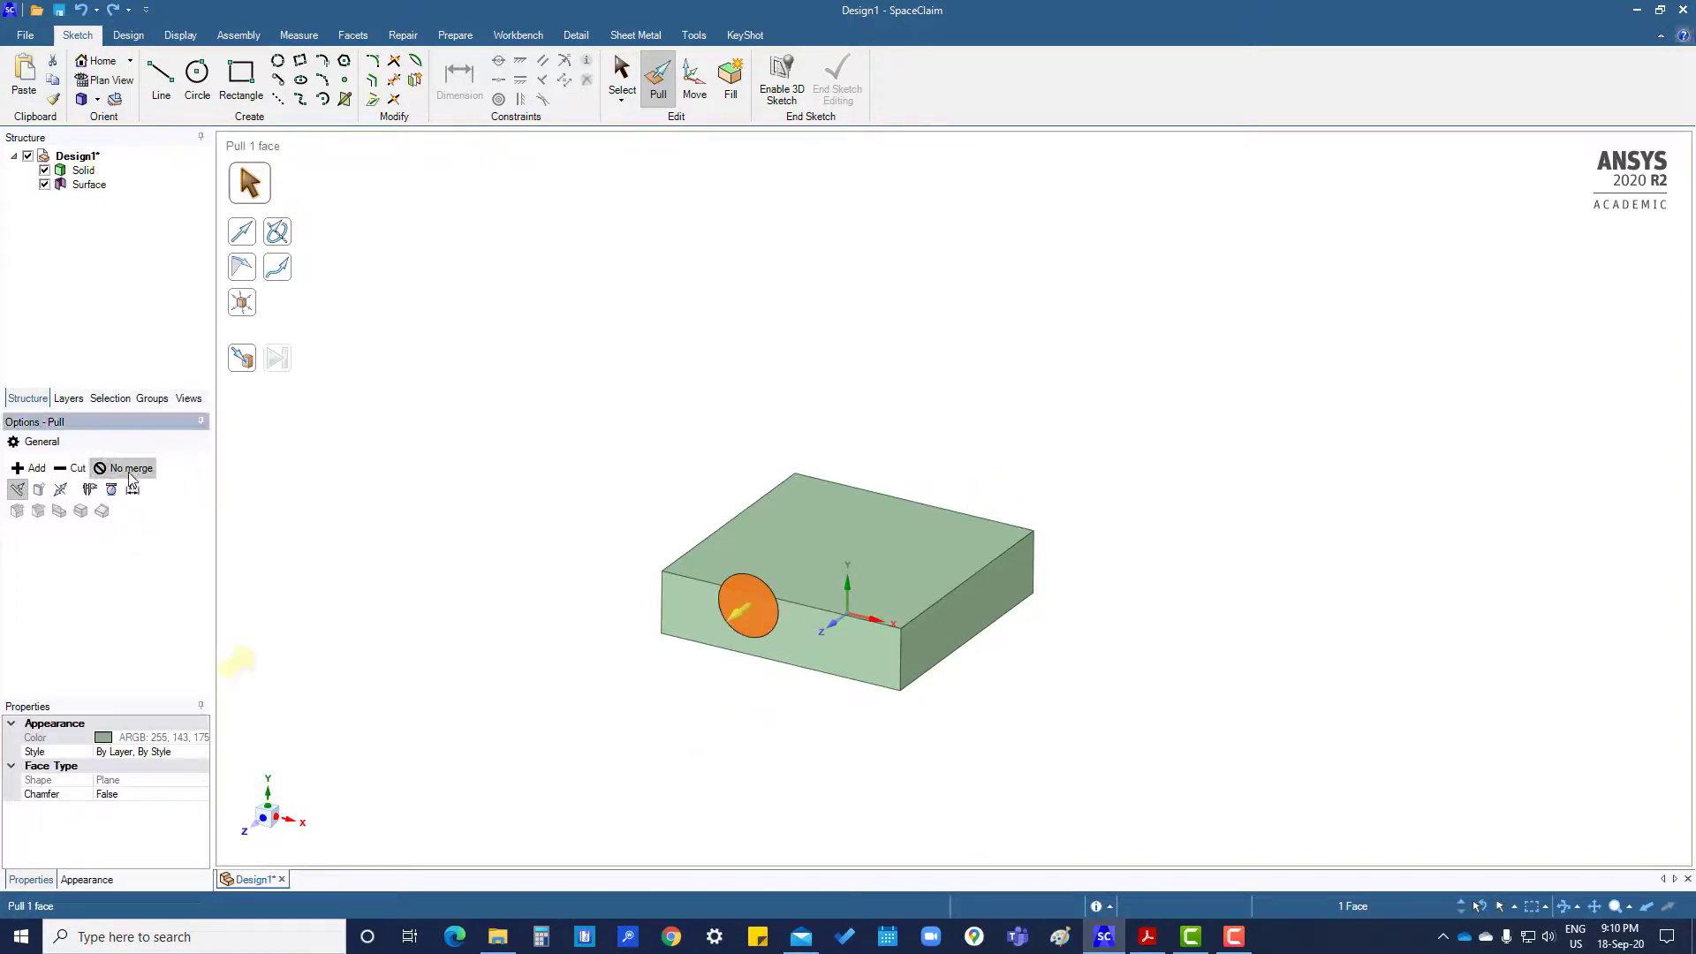
Pull the circle 53.14 mm into a separate, unmerged cylinder across the block and inspect it
left_click_drag(765, 589, 968, 500)
middle_click_drag(968, 500, 831, 725)
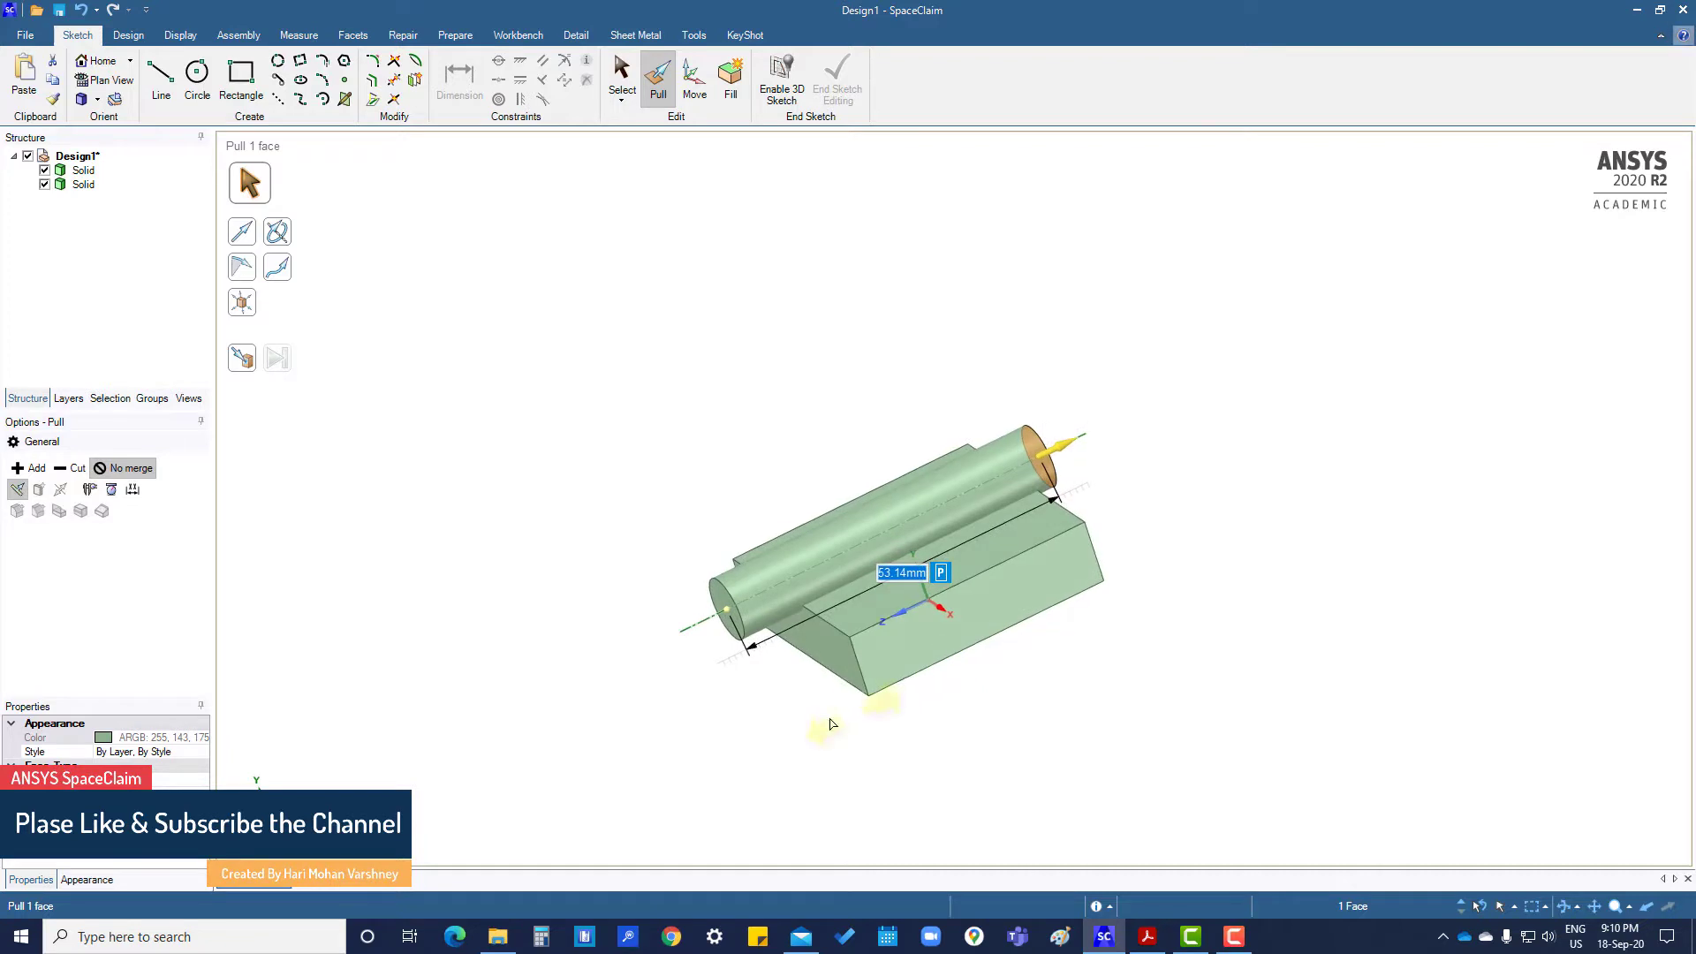
left_click(737, 736)
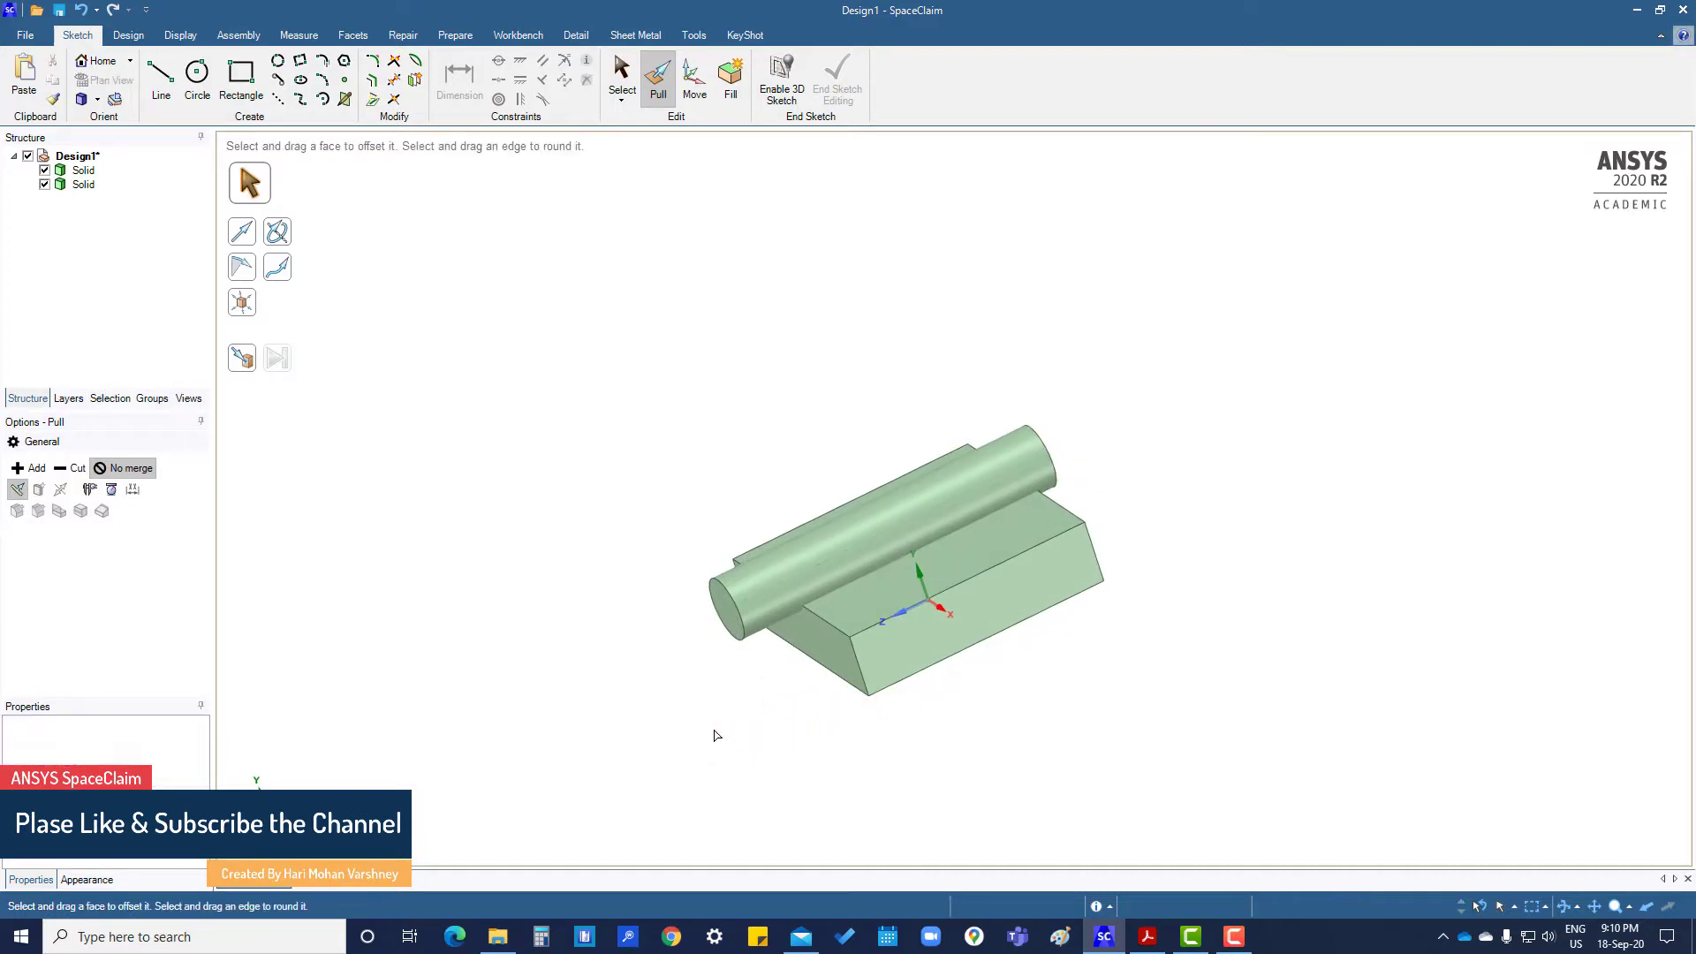